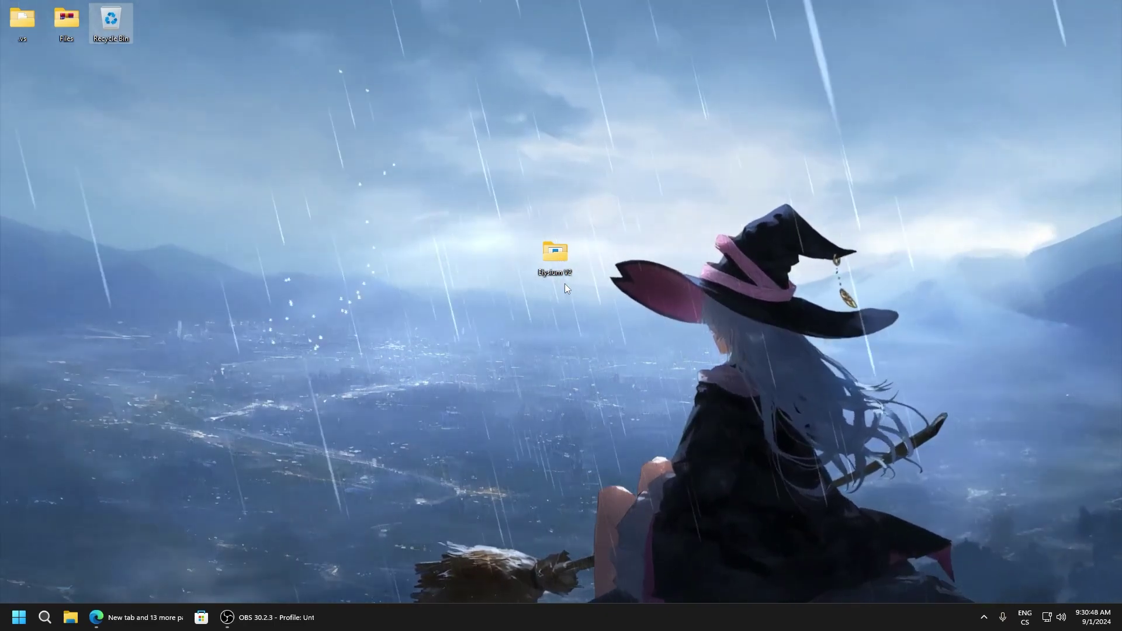
- Run Elysium V2.exe from the desktop's Elysium V2 folder as administrator and continue past the startup exception
double_click(558, 258)
drag(561, 125, 581, 94)
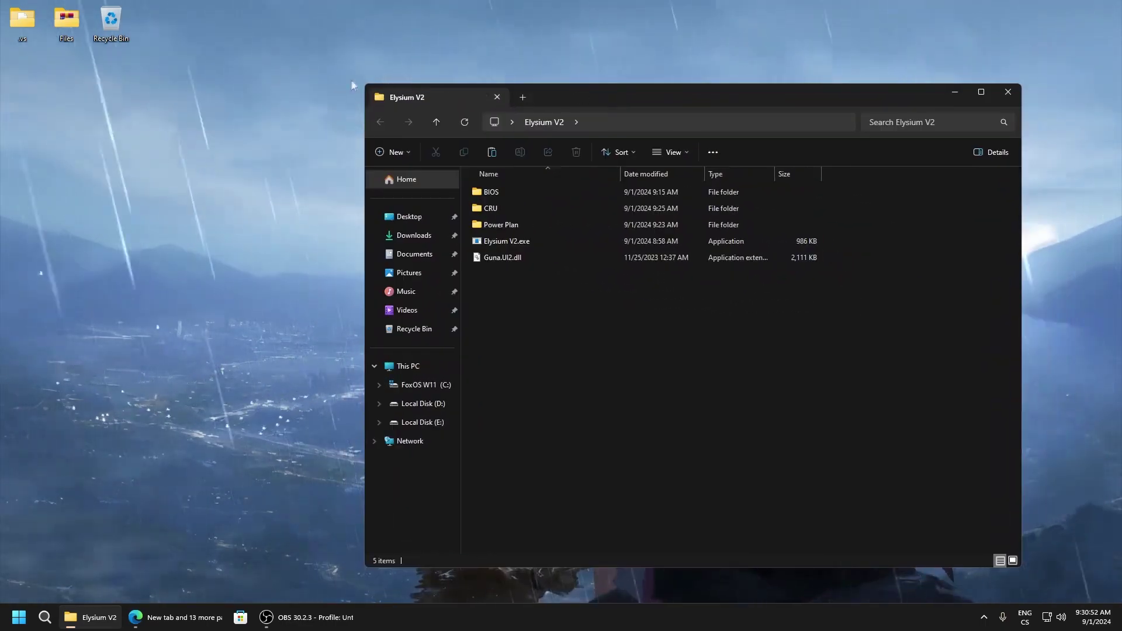
right_click(514, 243)
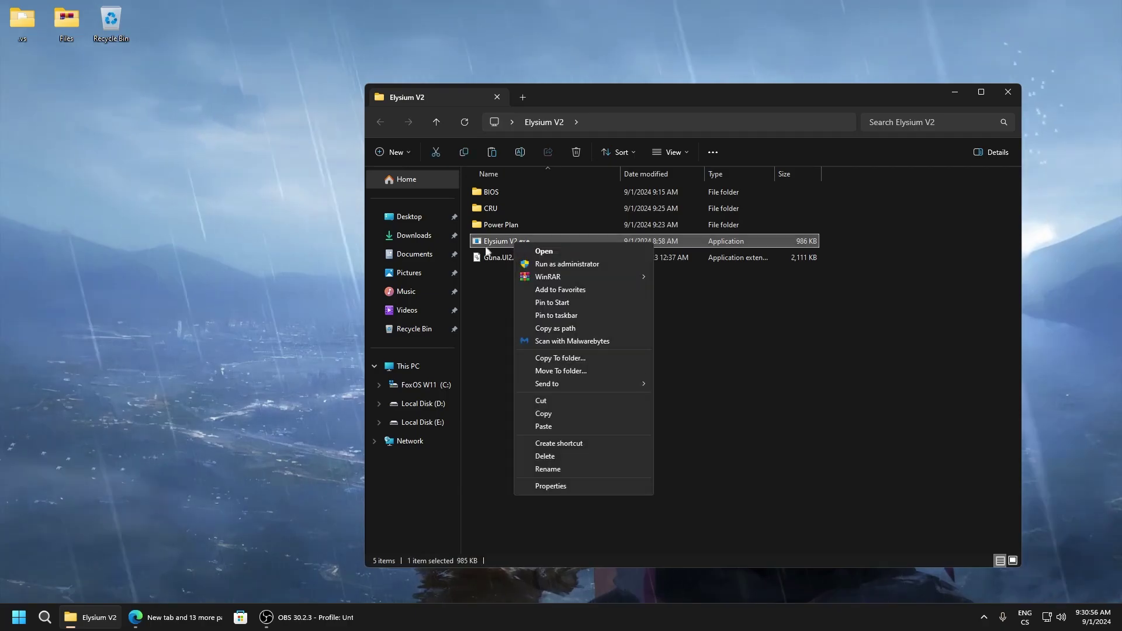
click(555, 263)
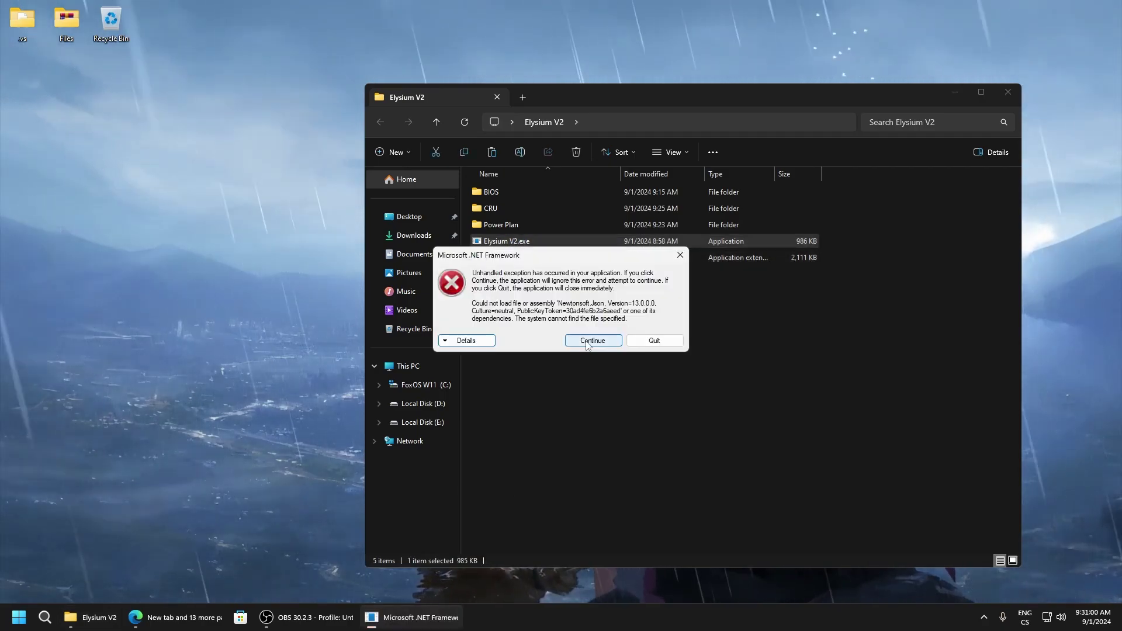
click(592, 341)
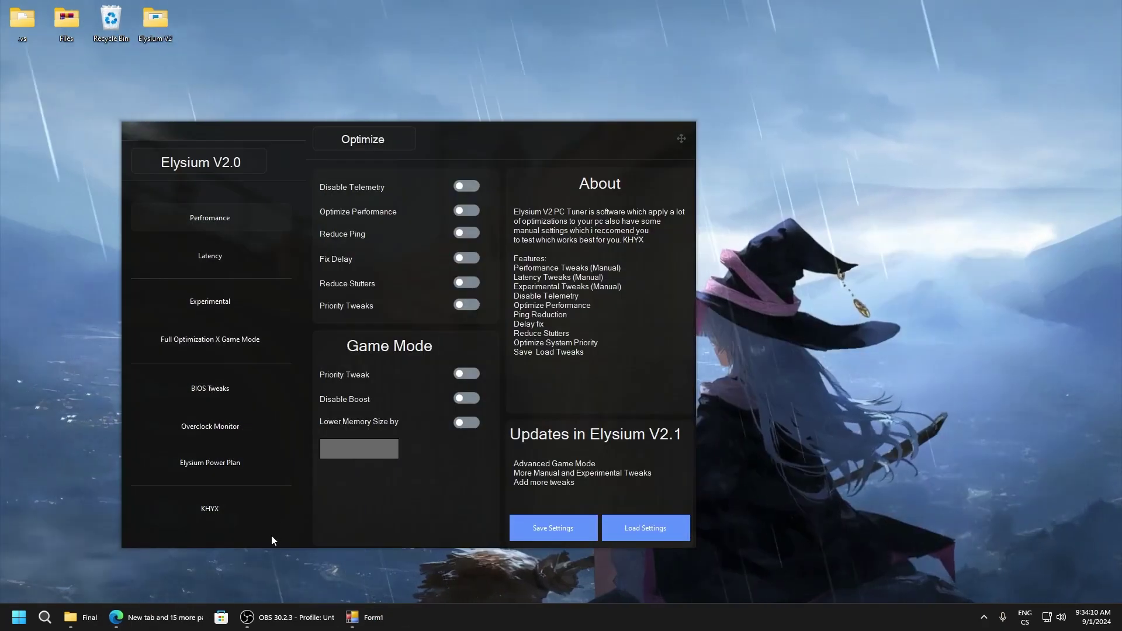
- Look over the tuner's performance settings and its Full Optimization X Game Mode options
drag(271, 535, 453, 496)
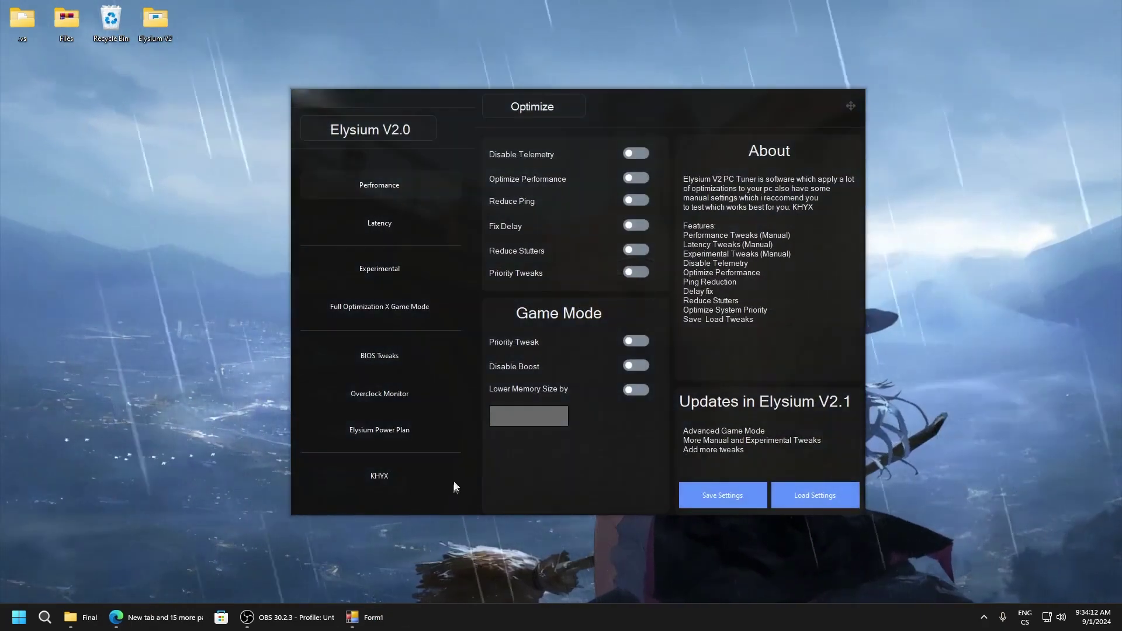
click(374, 186)
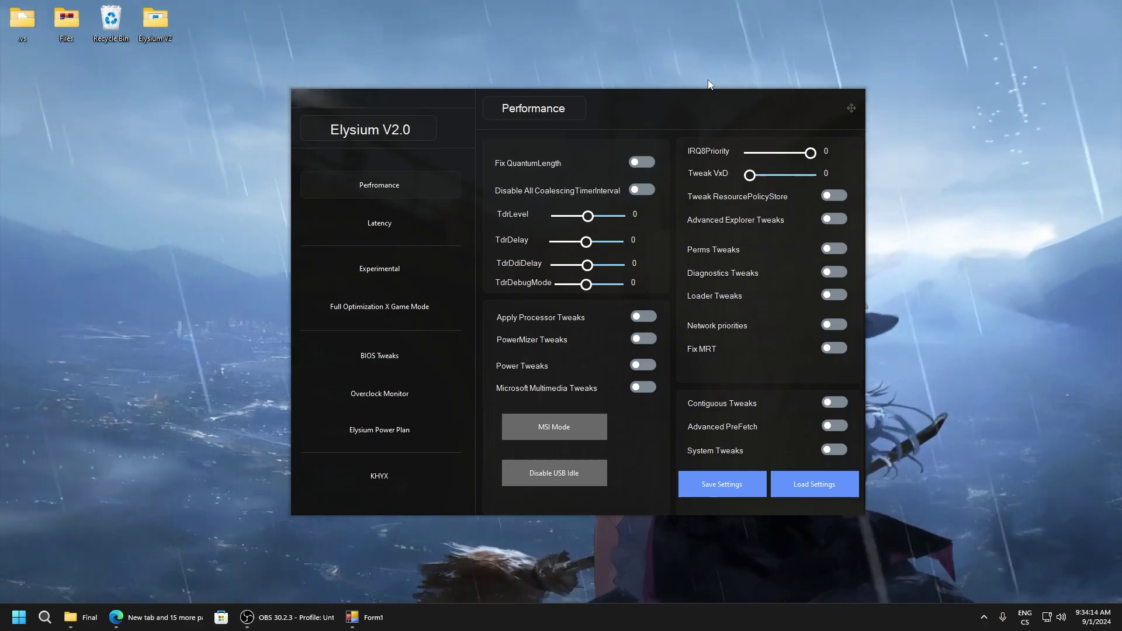
click(379, 306)
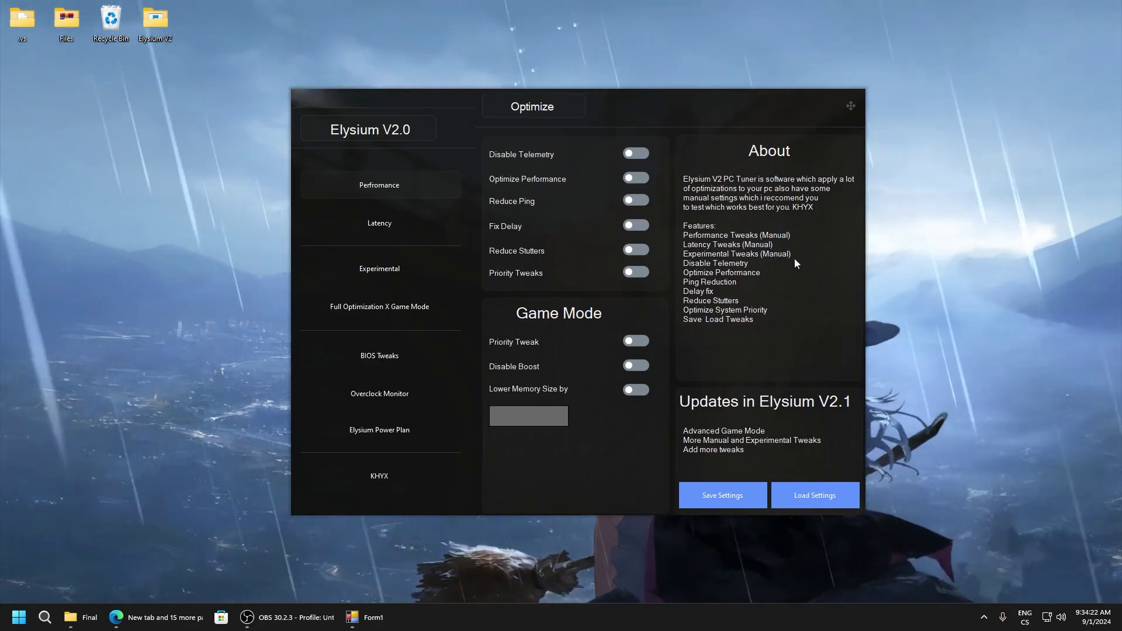
- In the performance settings, enable Fix QuantumLength and Disable All CoalescingTimerInterval, and set TdrLevel, TdrDelay, TdrDdiDelay and TdrDebugMode to 0
click(378, 185)
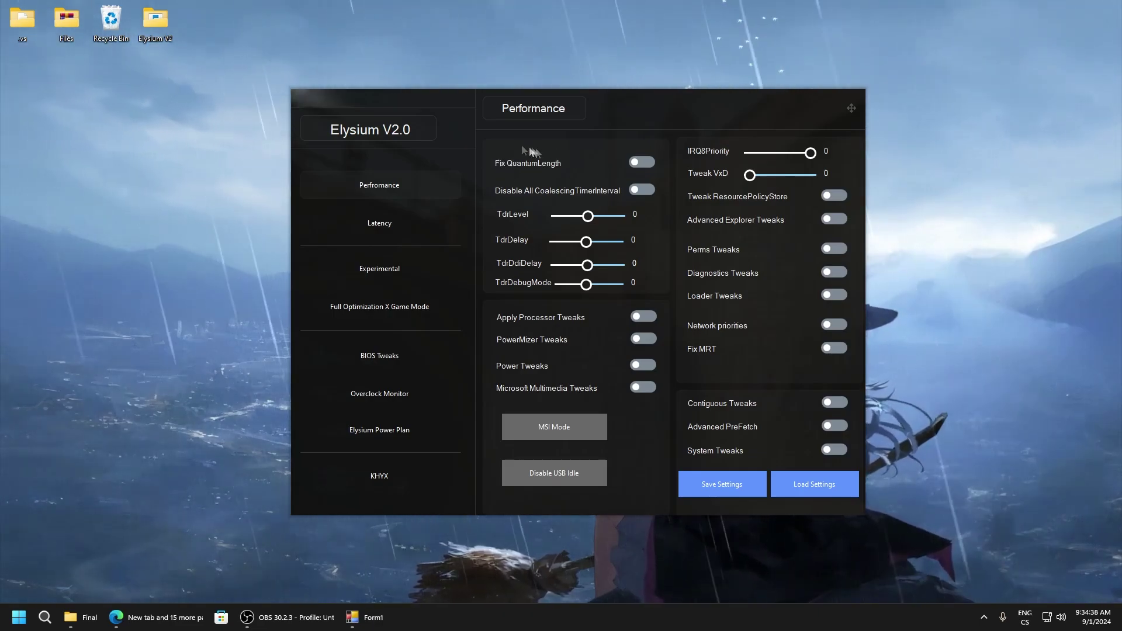
click(649, 165)
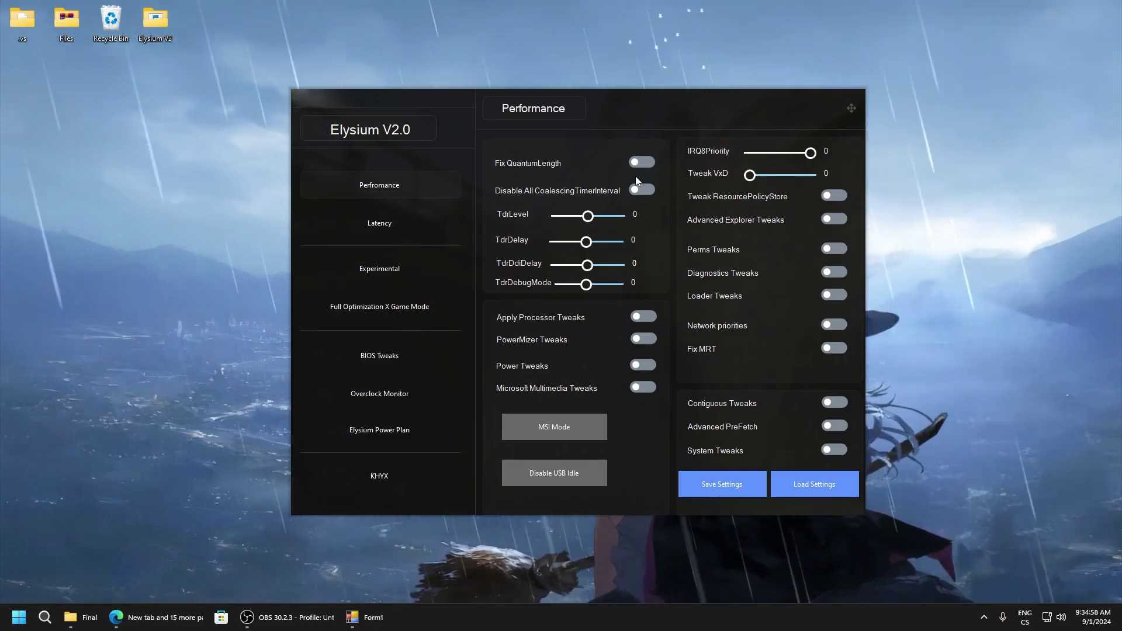
click(642, 163)
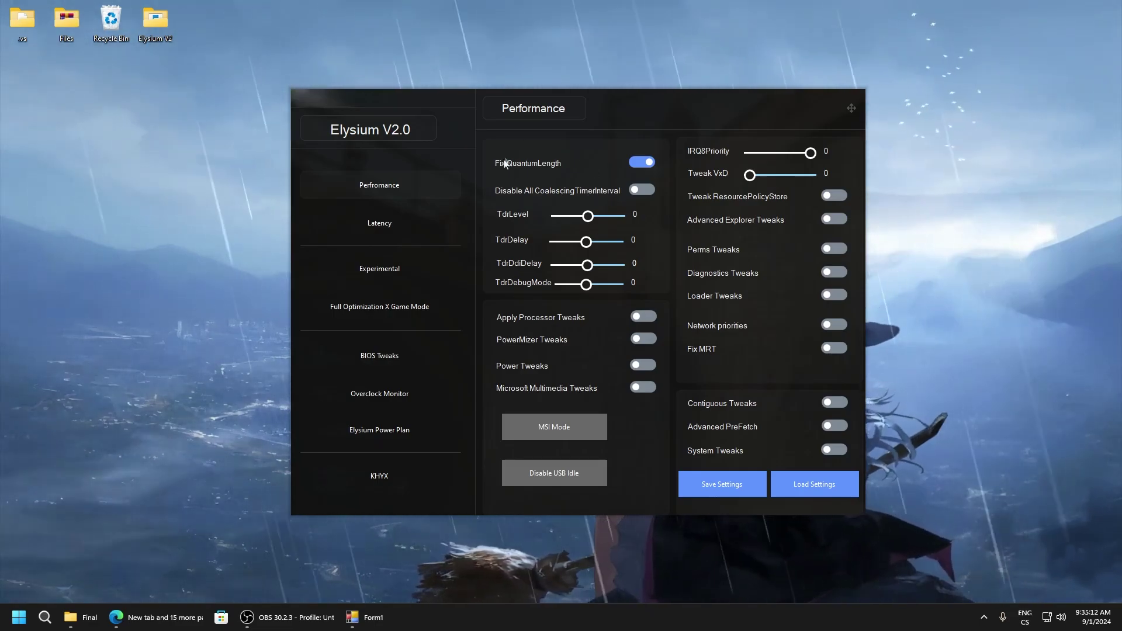
drag(510, 153, 499, 155)
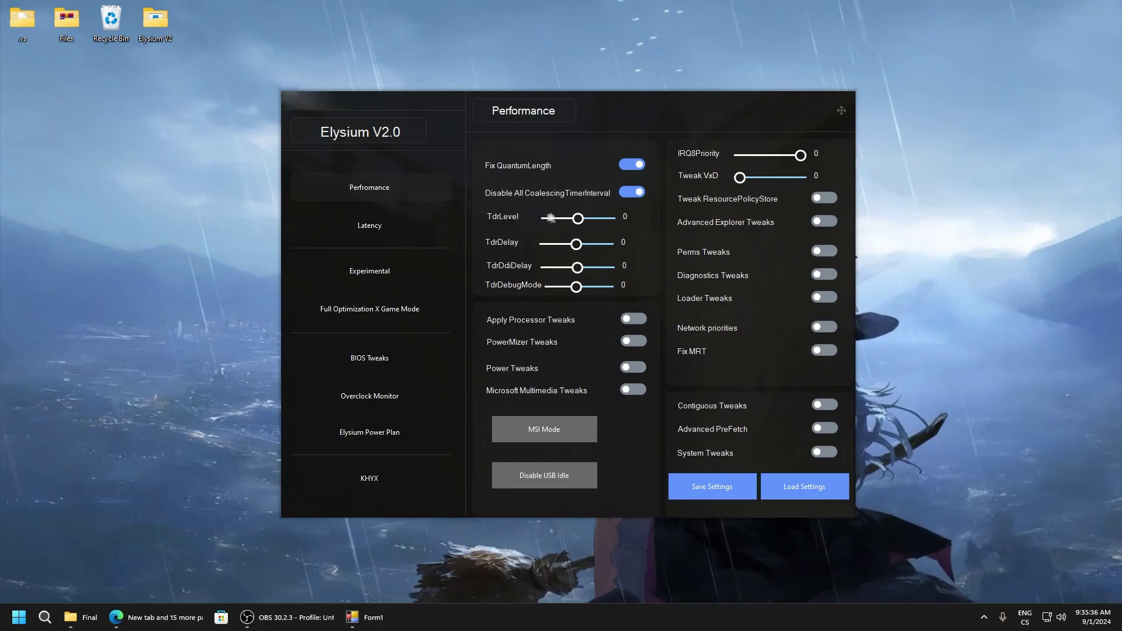
drag(541, 220, 545, 286)
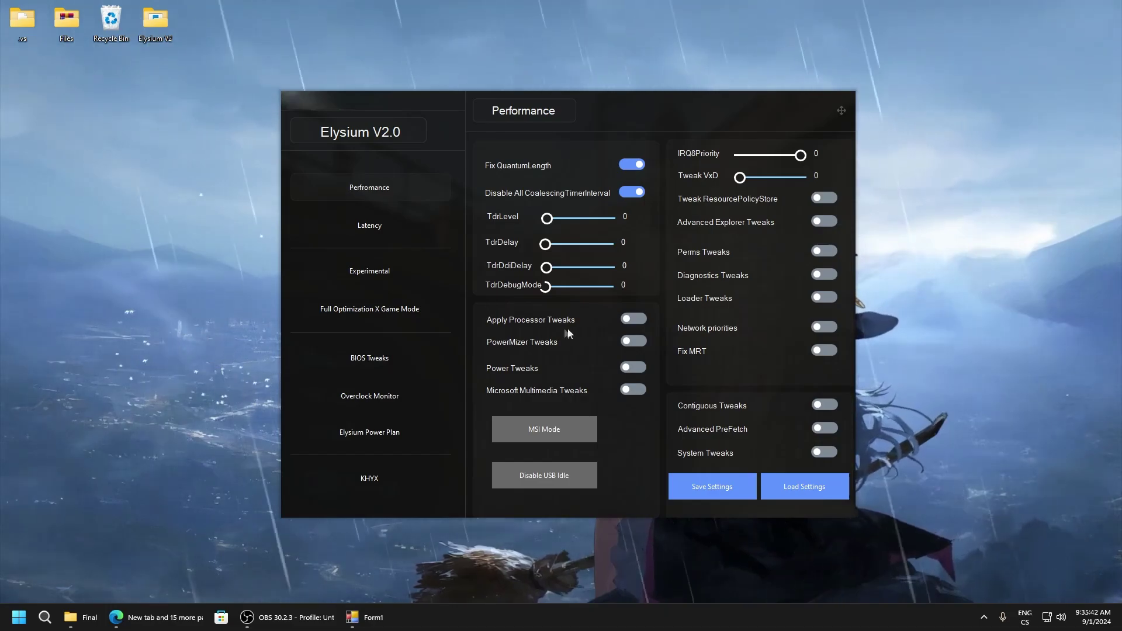
- Enable Apply Processor Tweaks, PowerMizer Tweaks, Power Tweaks and Microsoft Multimedia Tweaks
click(633, 319)
click(634, 341)
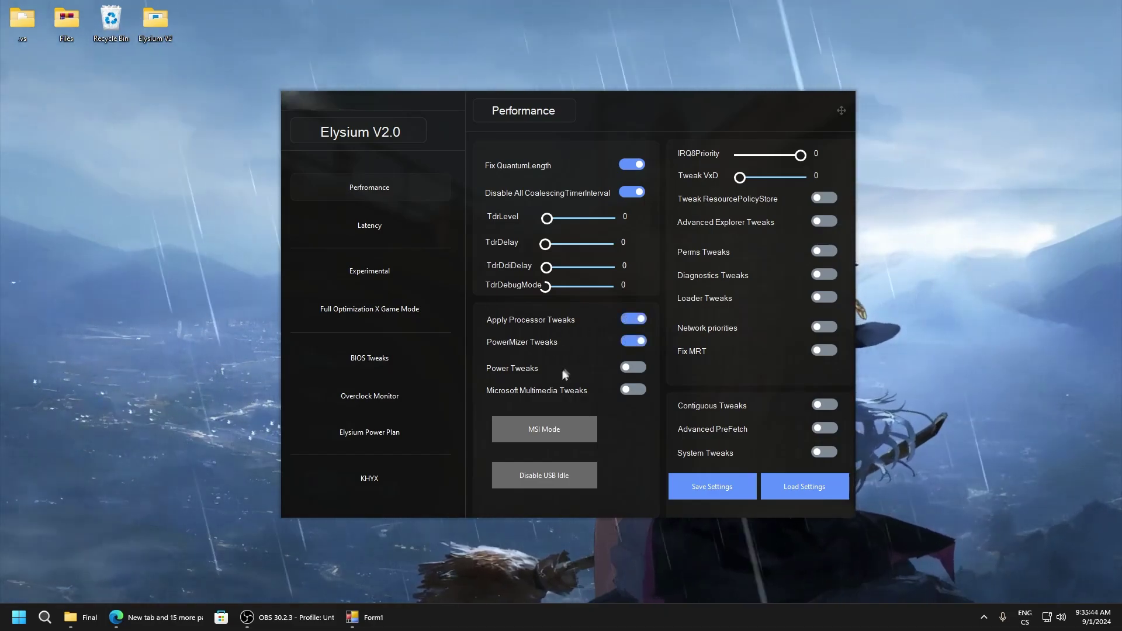
click(635, 368)
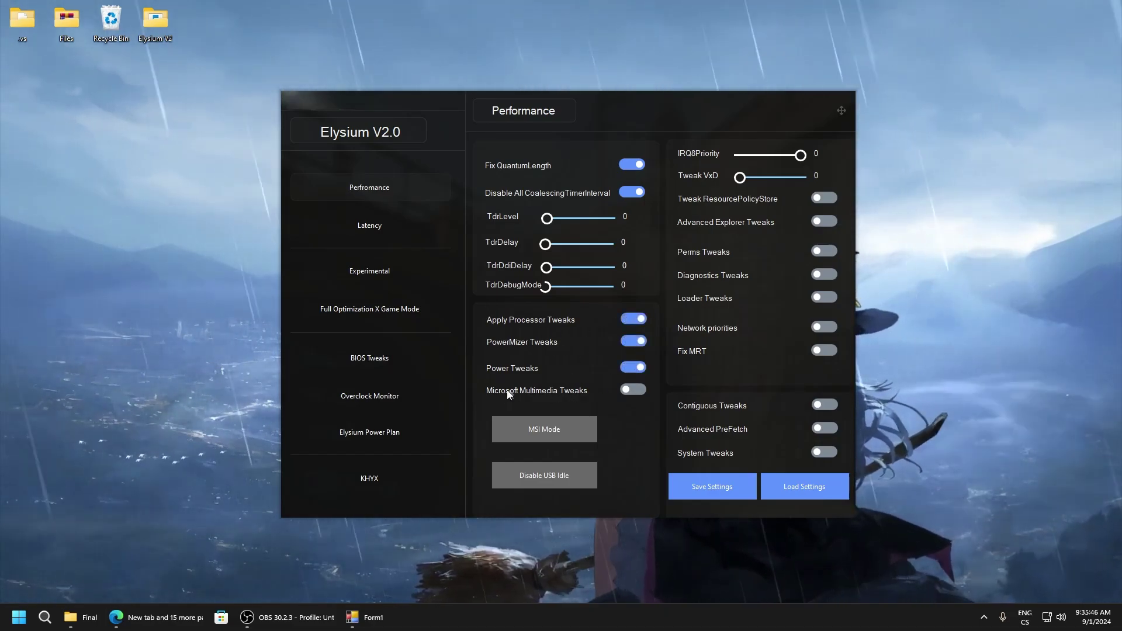
click(640, 389)
- Apply MSI Mode with the C: drive open alongside, and run the generated msi.bat as administrator
click(528, 483)
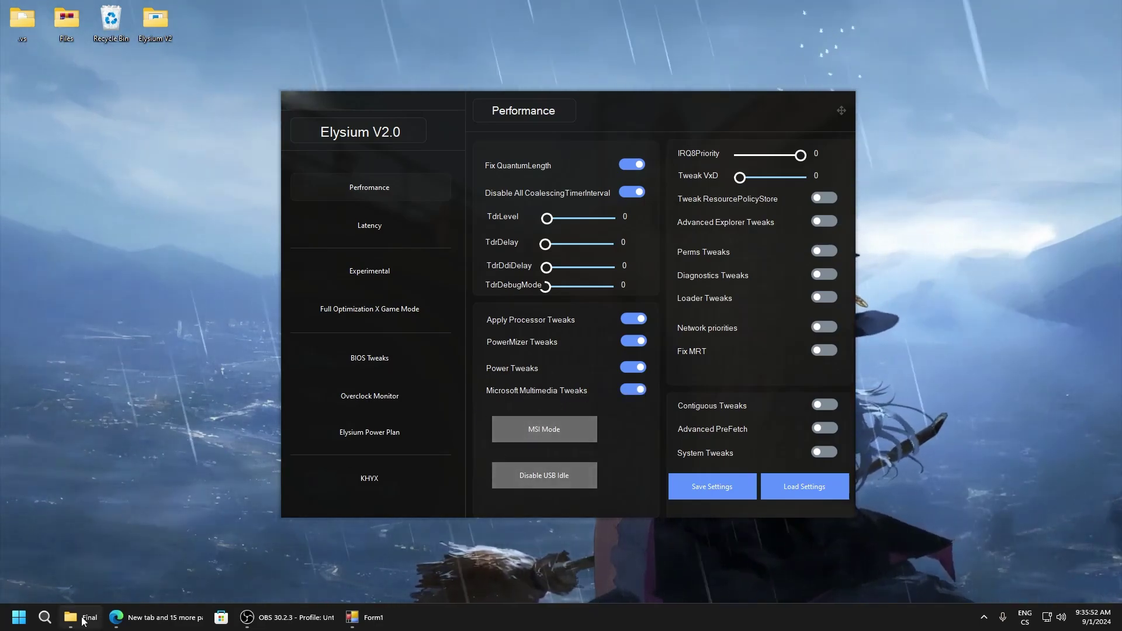
click(248, 416)
drag(380, 131, 970, 93)
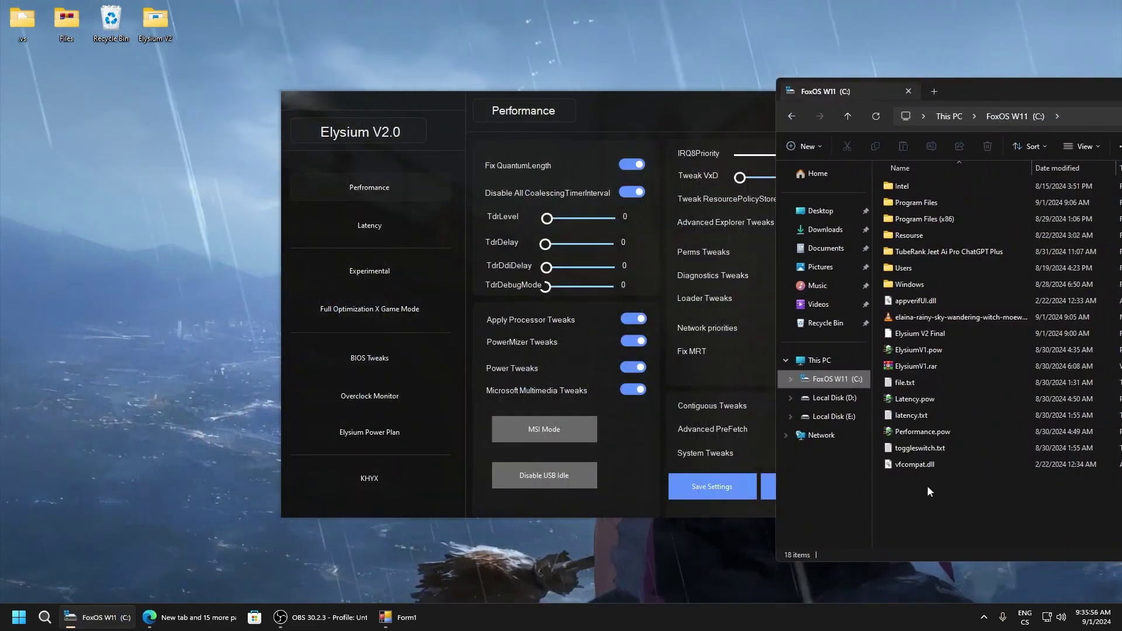
click(524, 435)
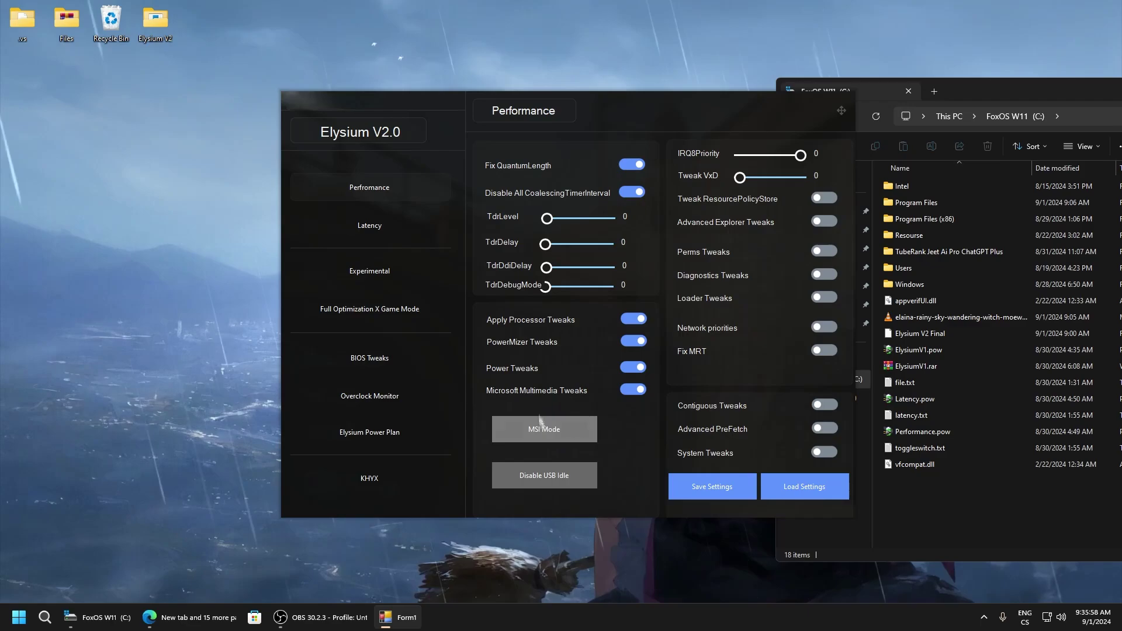
click(935, 506)
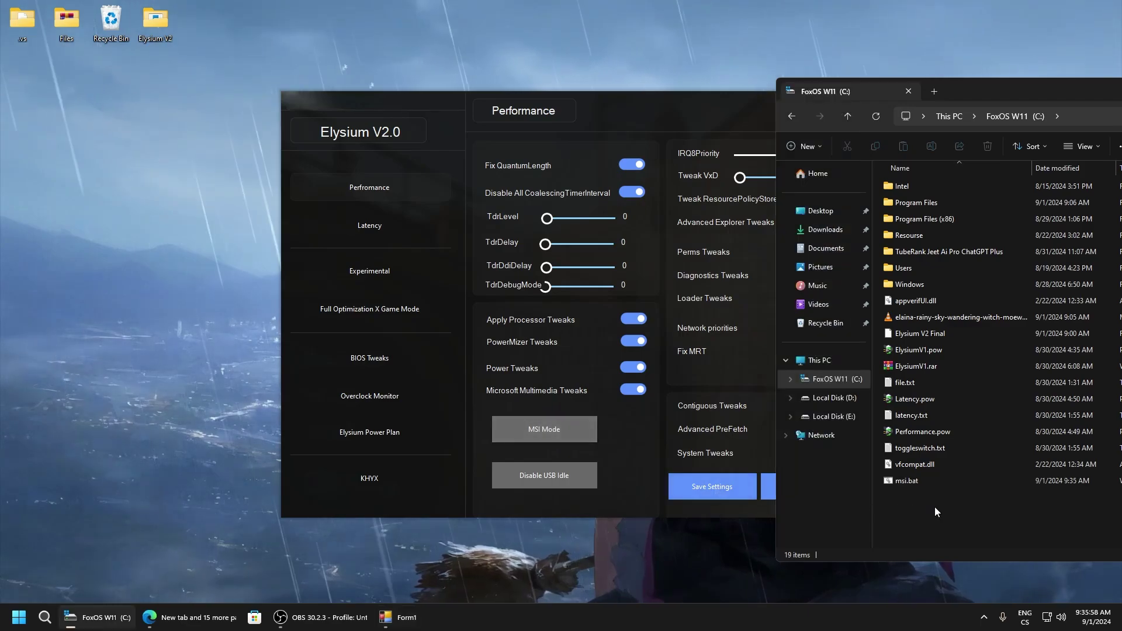
right_click(906, 485)
click(963, 293)
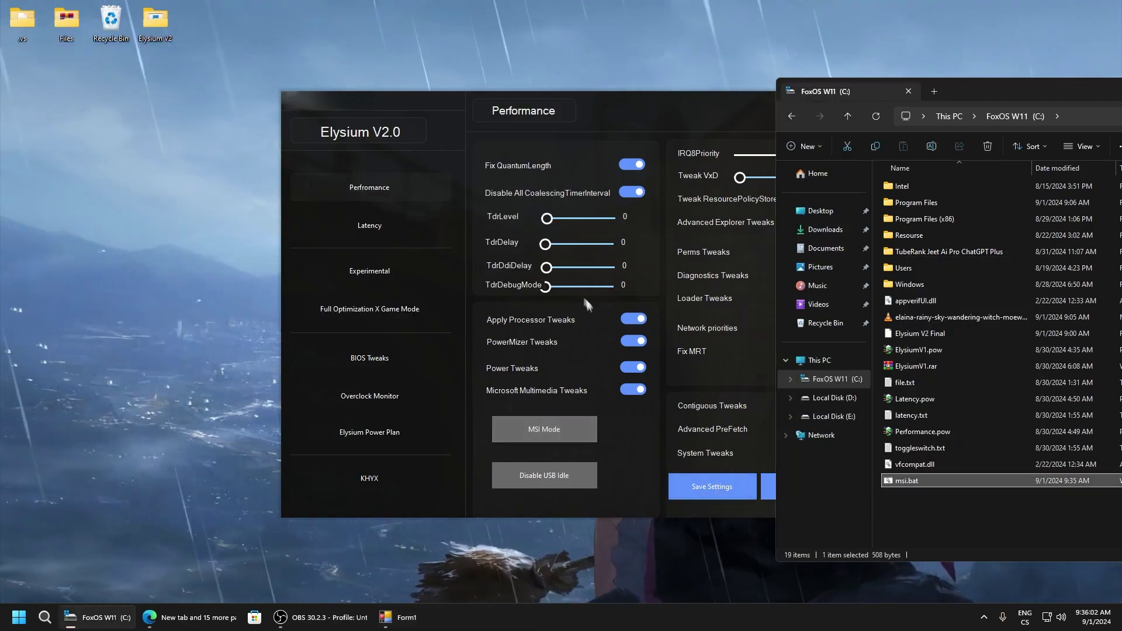
- Apply Disable USB Idle, run the generated usb.bat on the C: drive as administrator, and close File Explorer
click(531, 478)
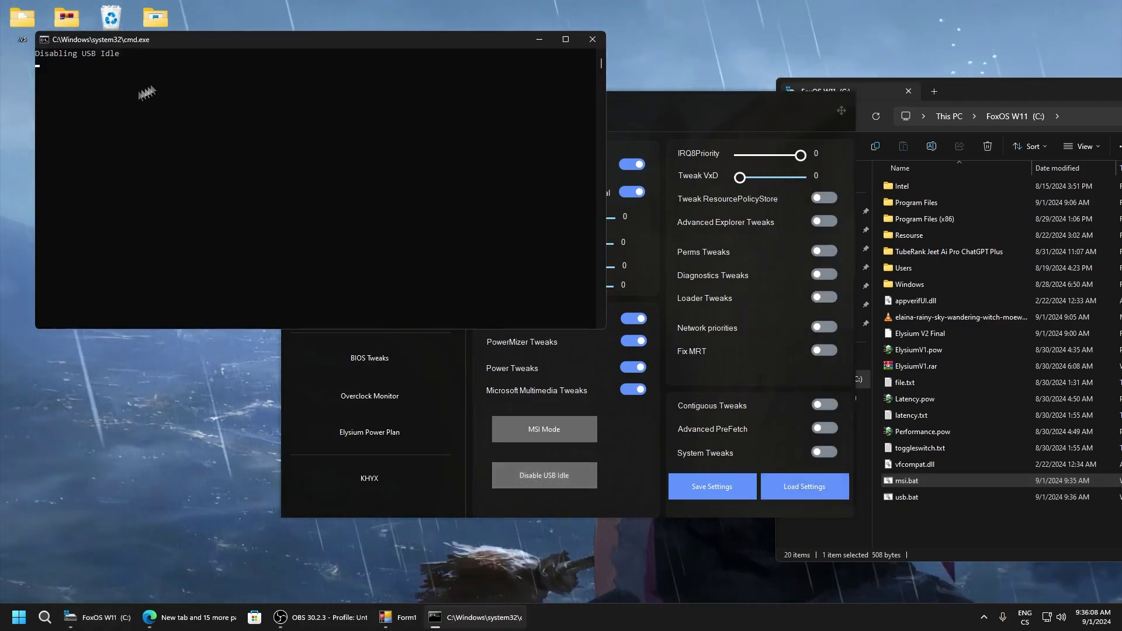
right_click(898, 498)
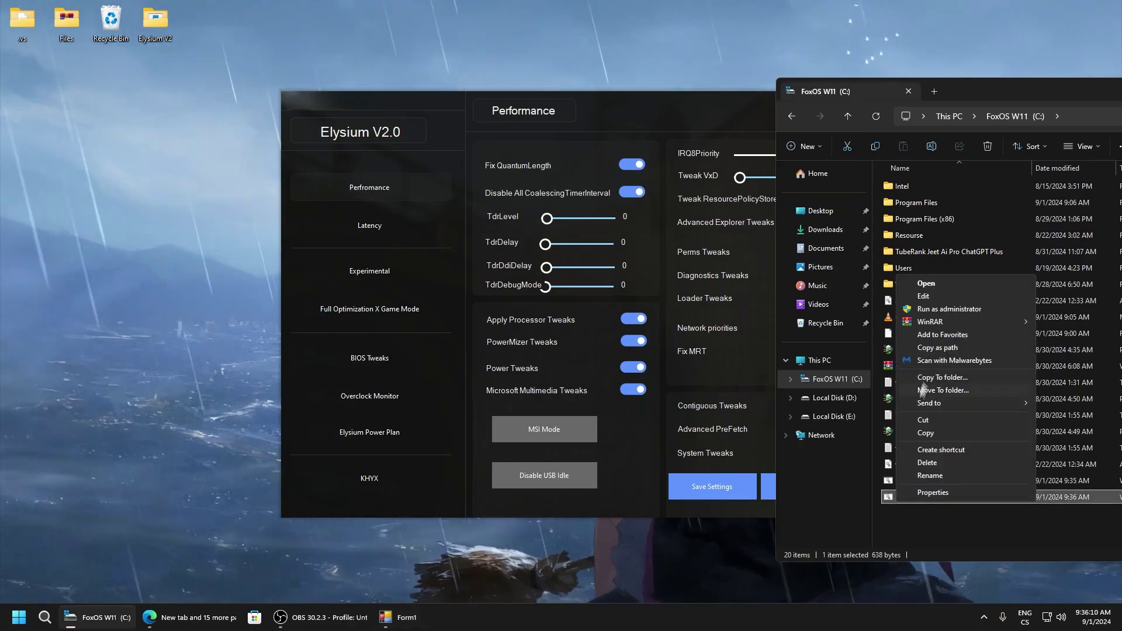
click(928, 309)
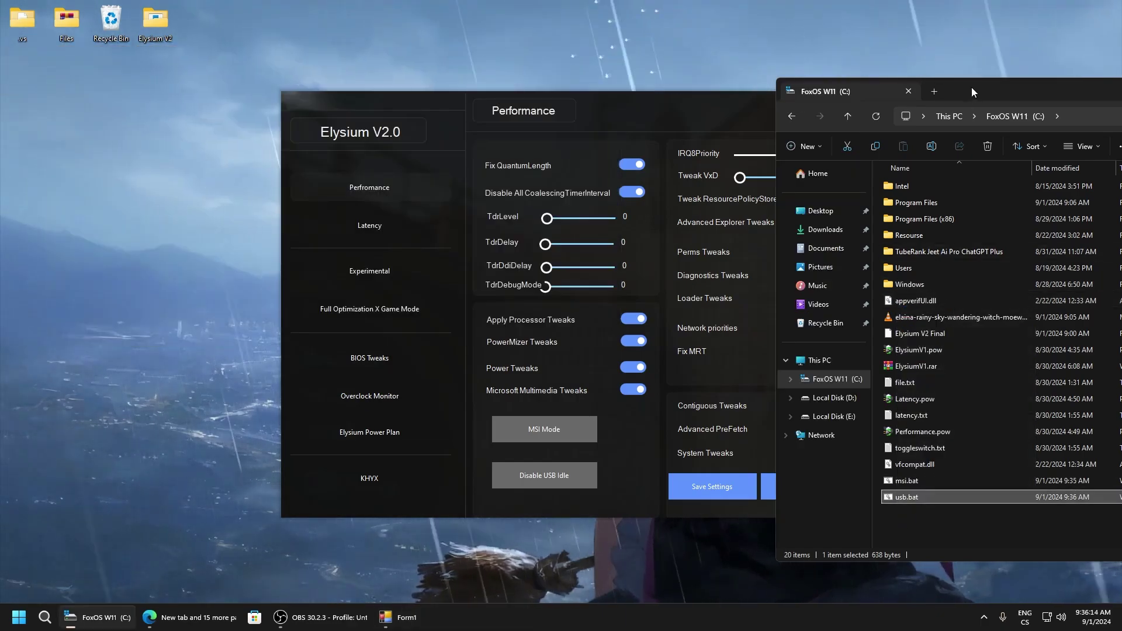
drag(959, 91, 441, 126)
click(885, 129)
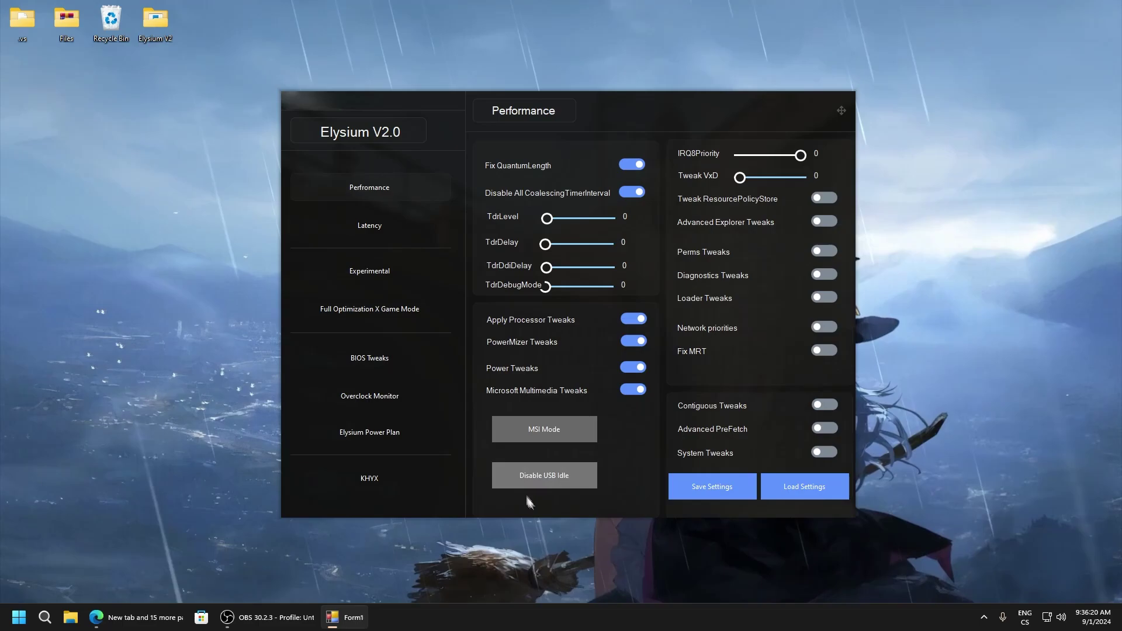
click(547, 474)
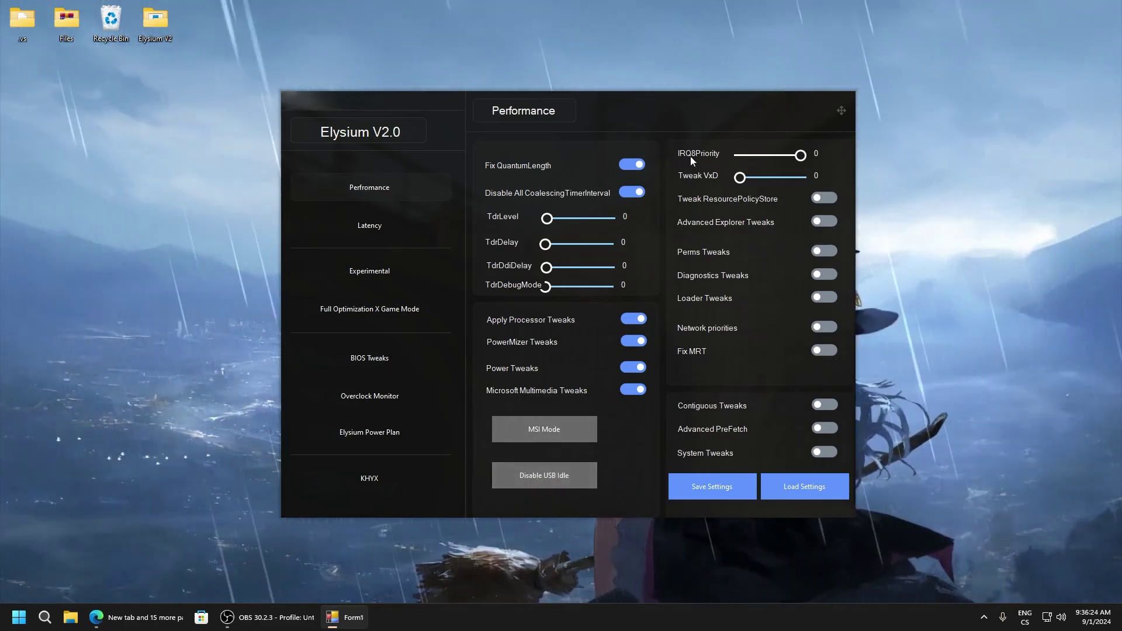
- Set IRQ8Priority and Tweak VxD to 1 and enable the ResourcePolicyStore, Advanced Explorer, Perms, Diagnostics and Loader tweaks
drag(801, 155, 751, 176)
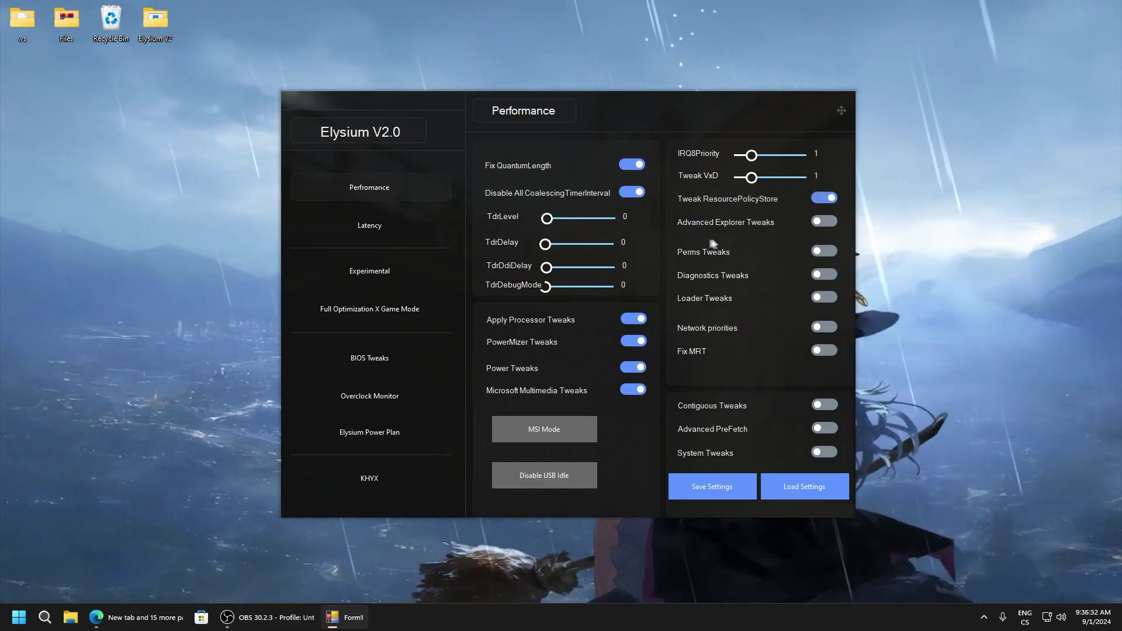
click(824, 221)
click(824, 251)
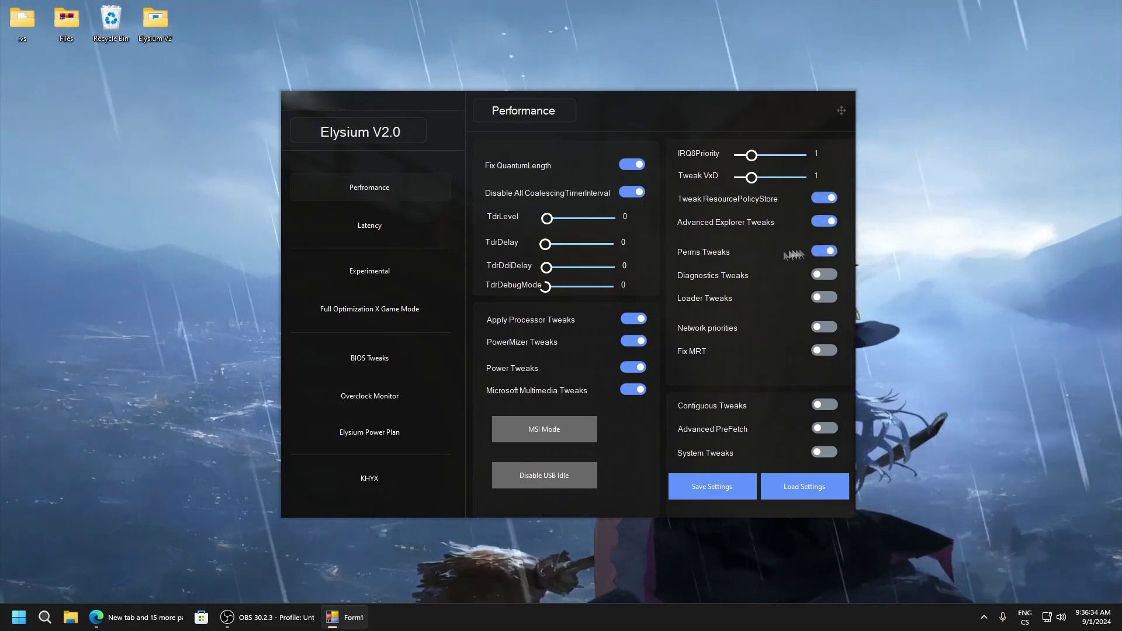
click(824, 275)
click(824, 297)
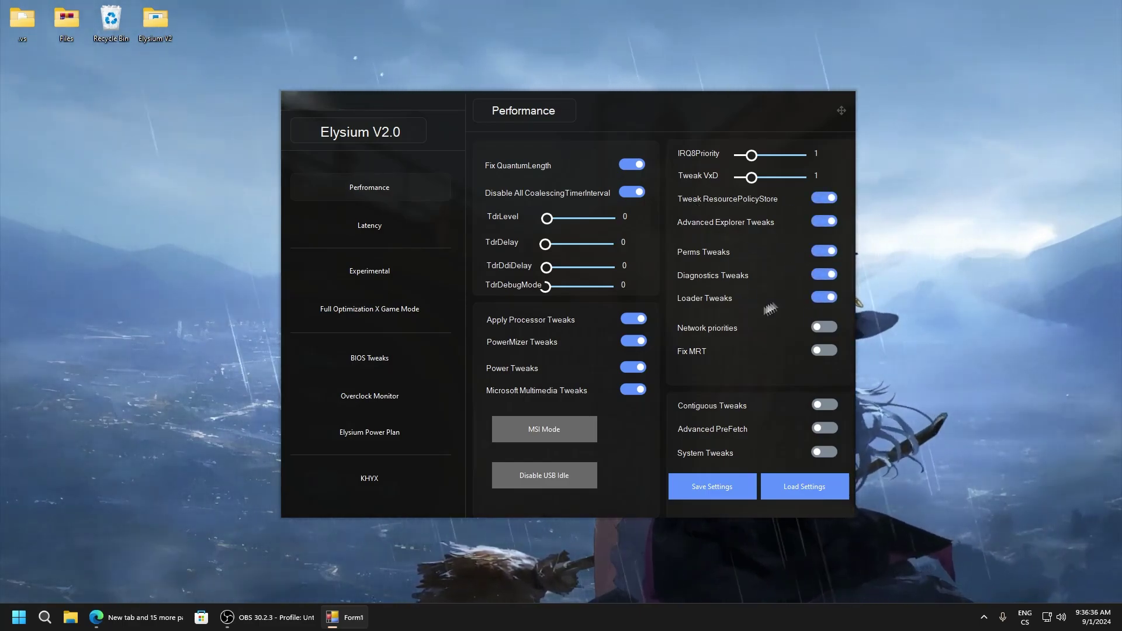
- Enable Network priorities, Fix MRT, Contiguous Tweaks, Advanced PreFetch and System Tweaks
click(824, 327)
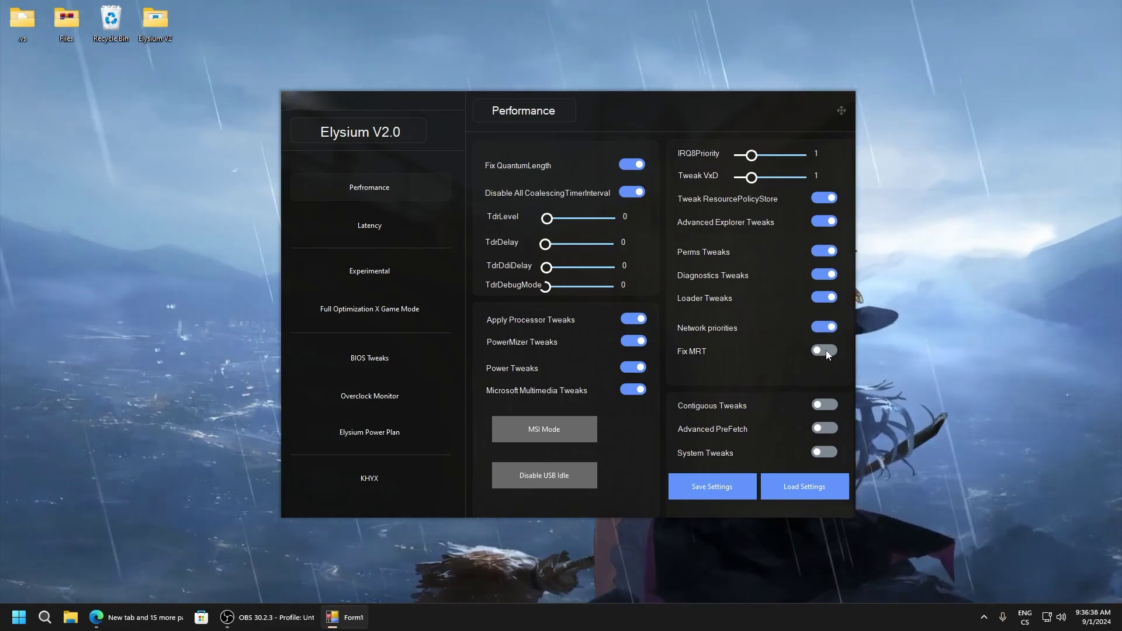
click(824, 350)
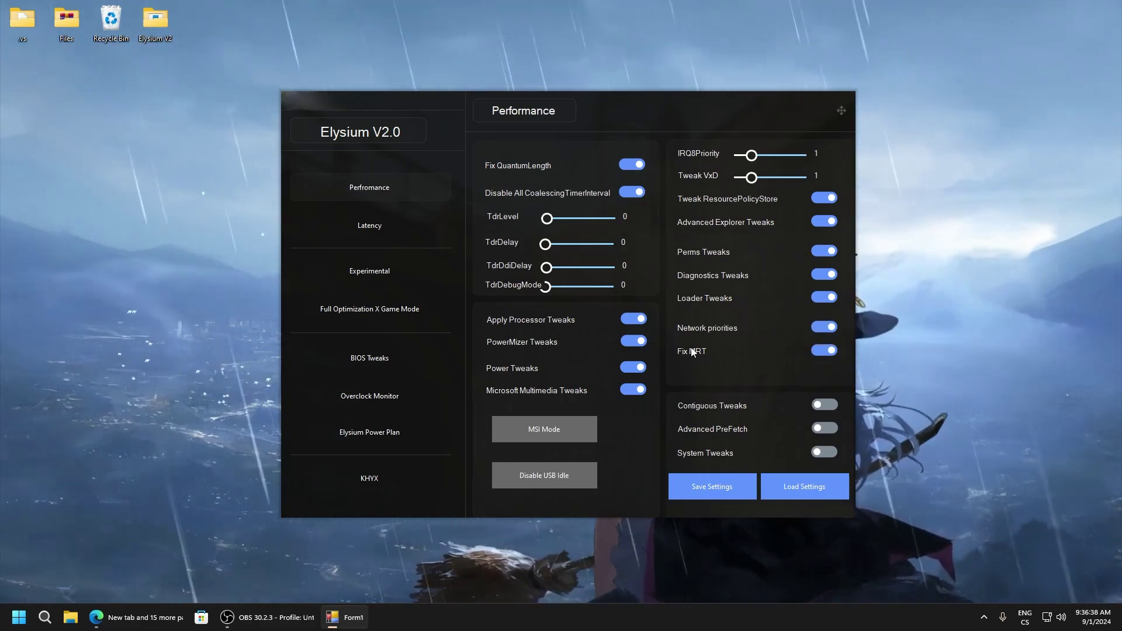
click(824, 405)
click(825, 430)
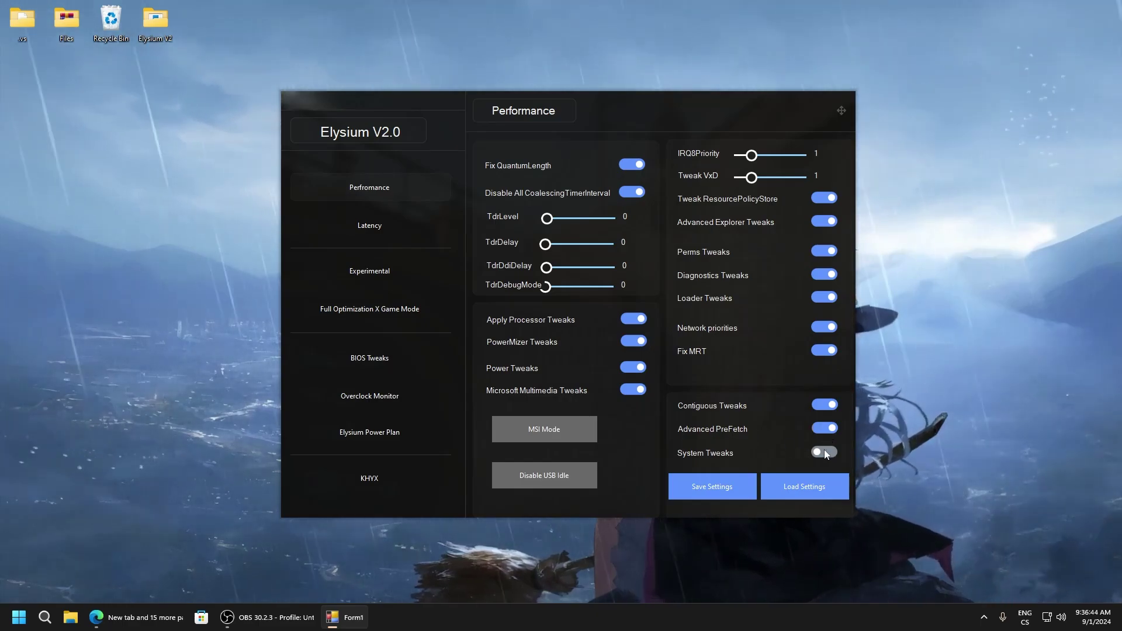
click(824, 453)
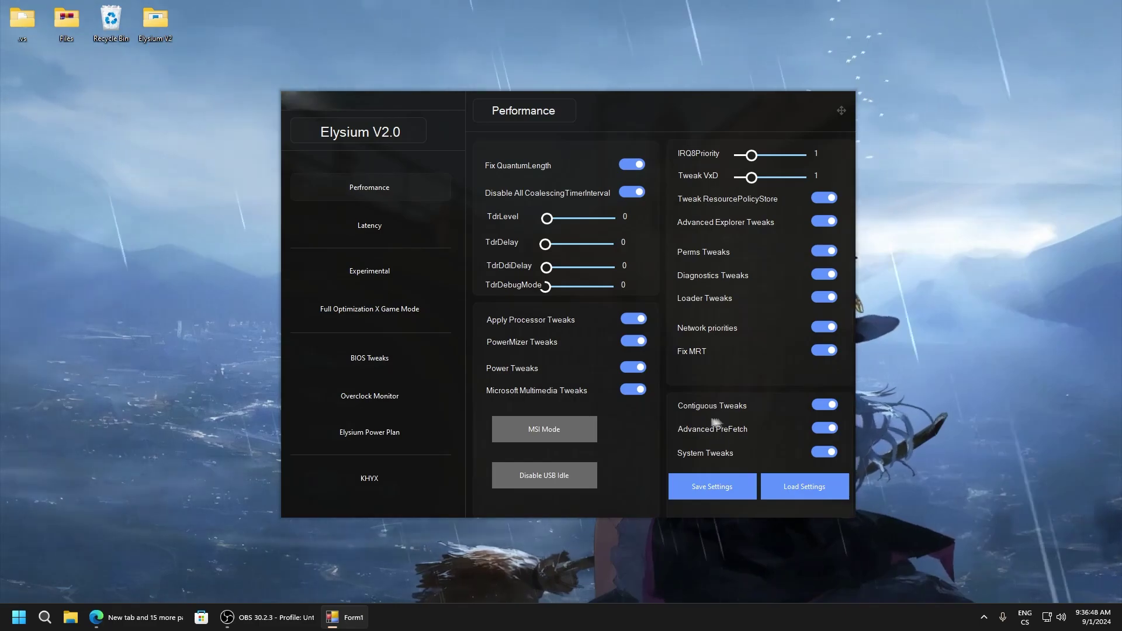
- In the latency settings, set LMT to 2500 and Clock Rate to its minimum of 0
click(376, 226)
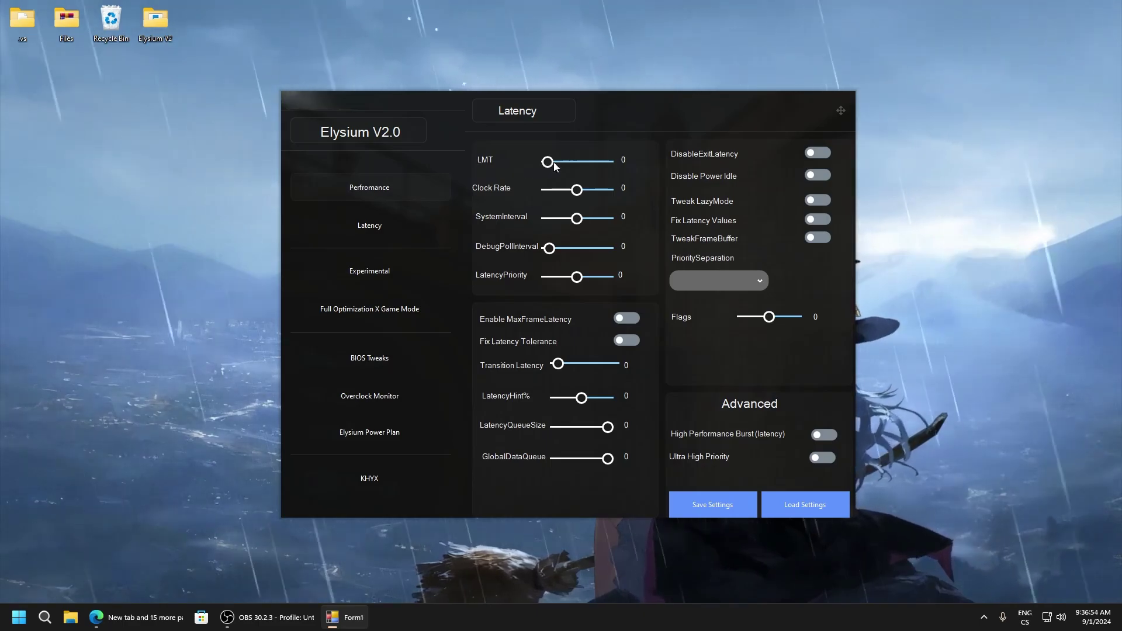
drag(549, 162, 615, 156)
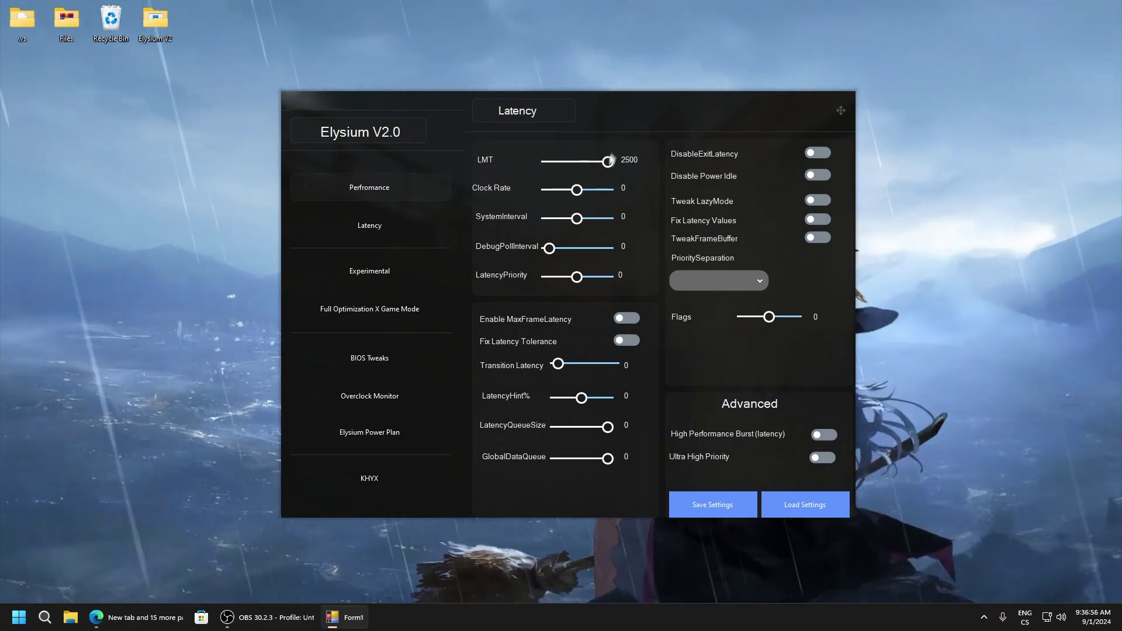
drag(581, 194, 540, 186)
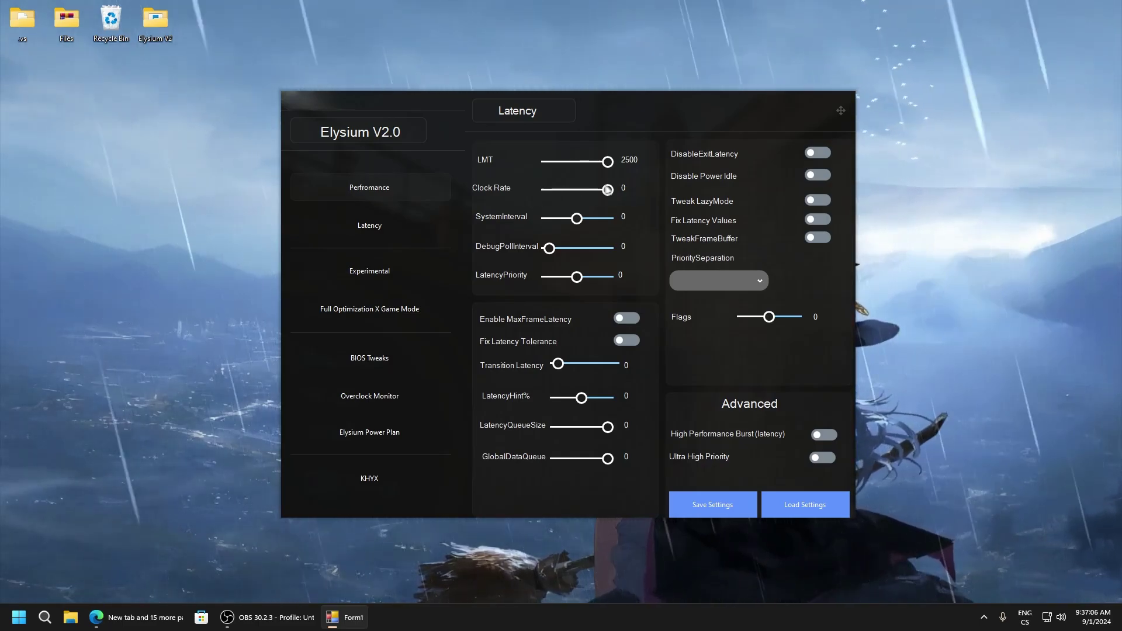
drag(606, 189, 534, 204)
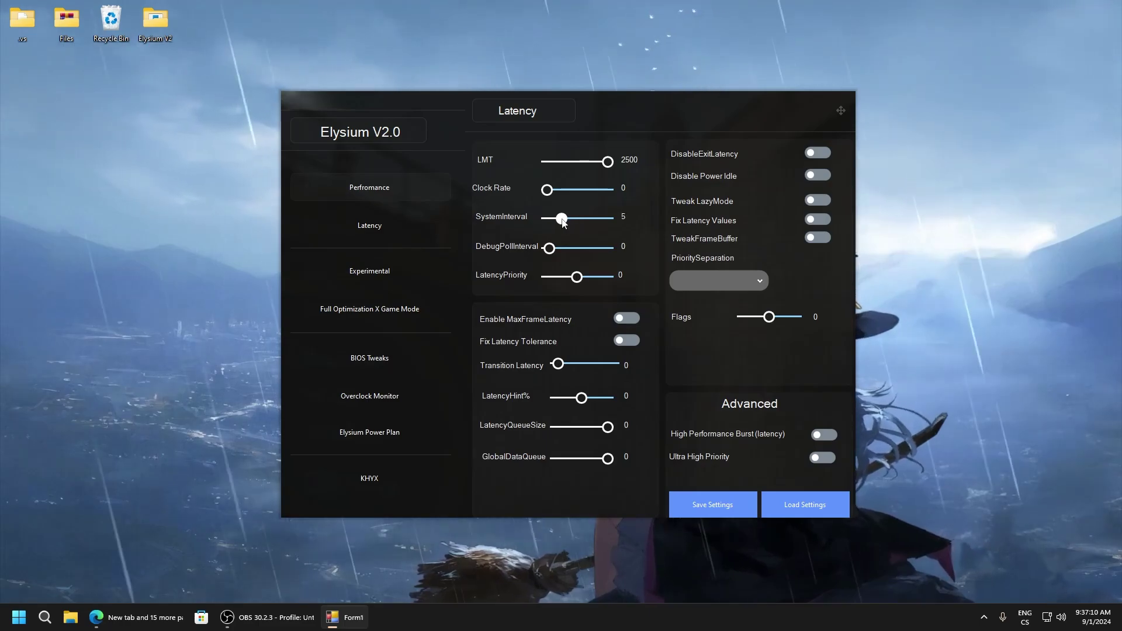
- Set SystemInterval to 1, DebugPollInterval to 1000, LatencyPriority to 3 and Transition Latency to 5, and enable MaxFrameLatency and Fix Latency Tolerance
drag(553, 221, 621, 218)
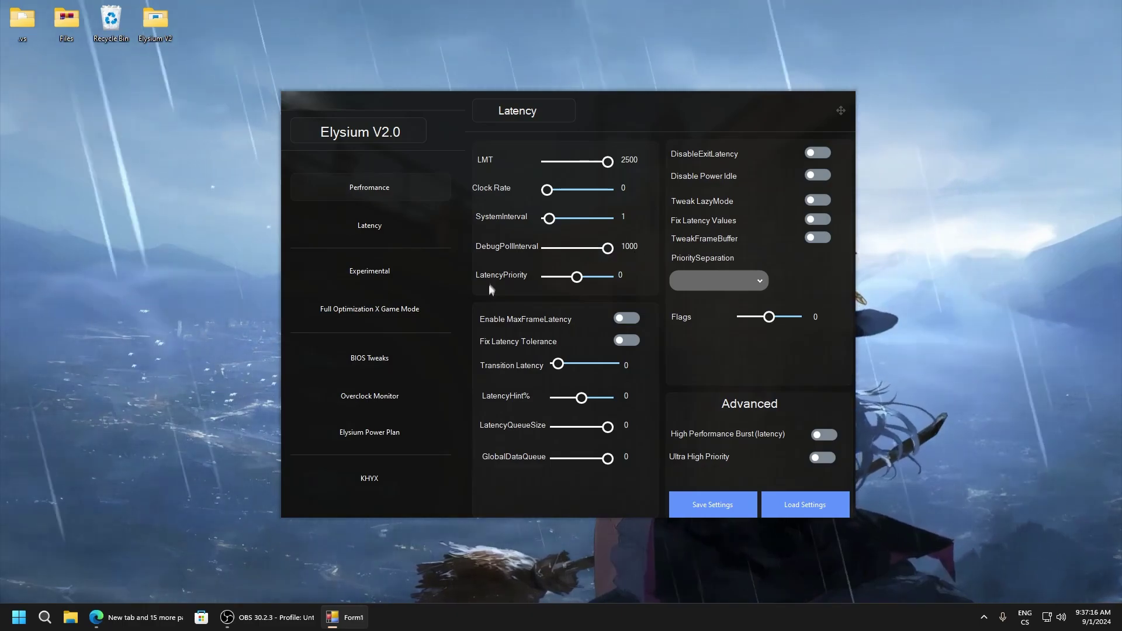
drag(576, 277, 576, 282)
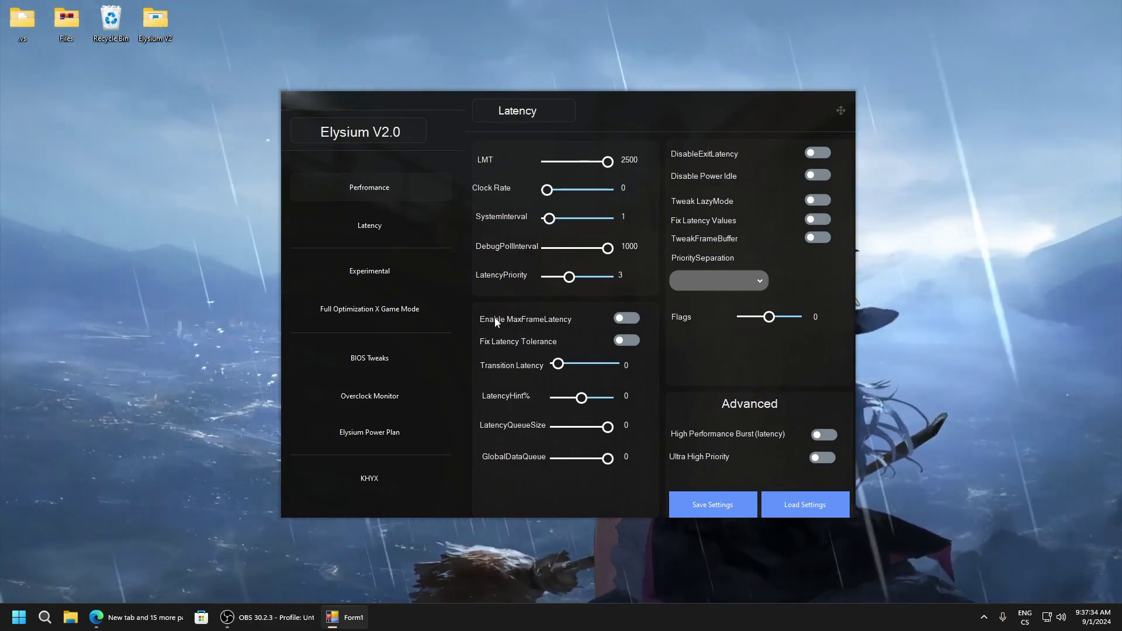
click(591, 316)
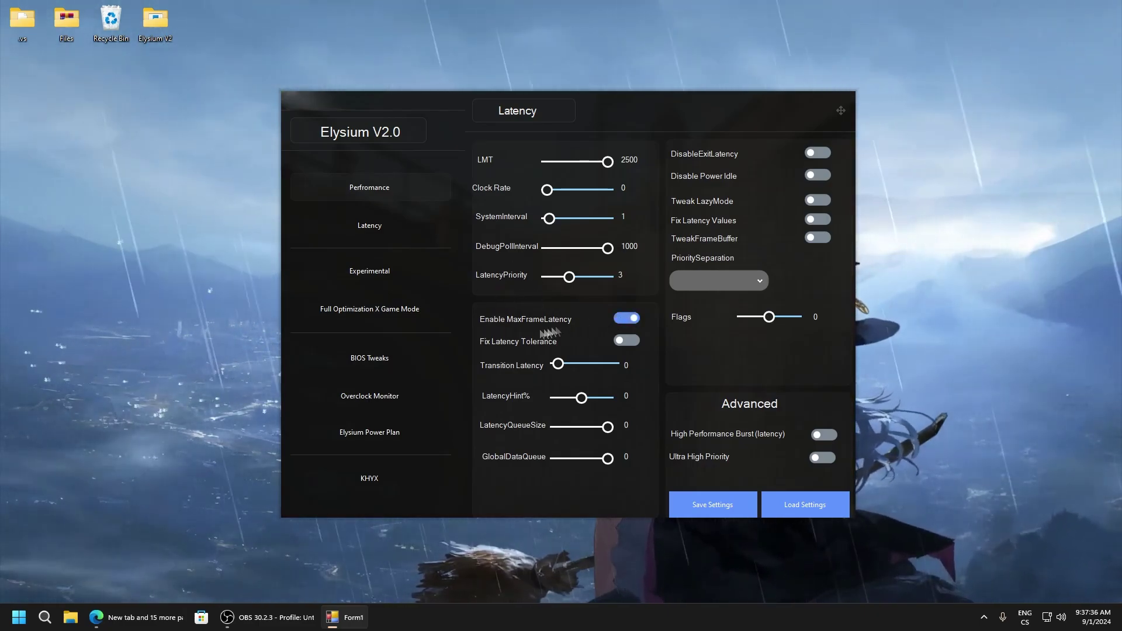
click(487, 344)
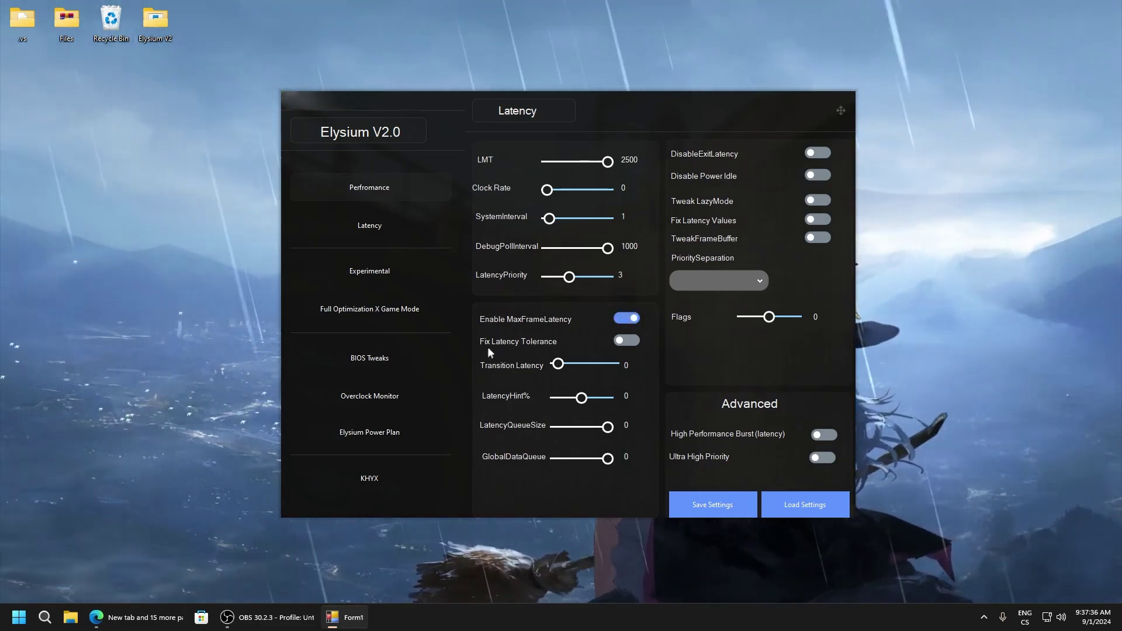
click(559, 364)
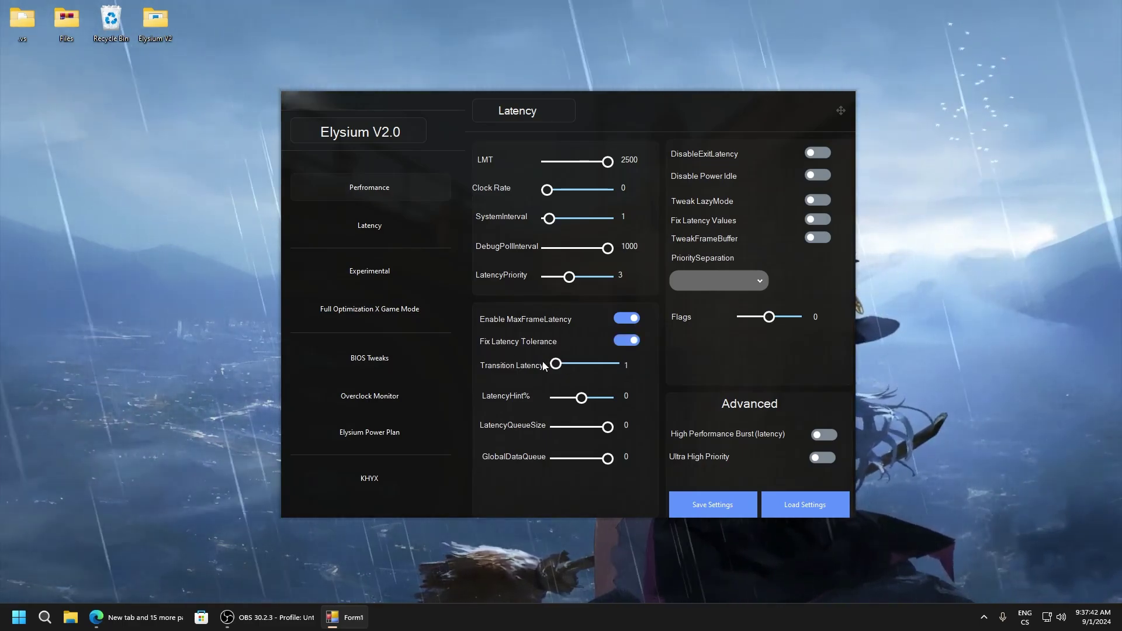
key(Right)
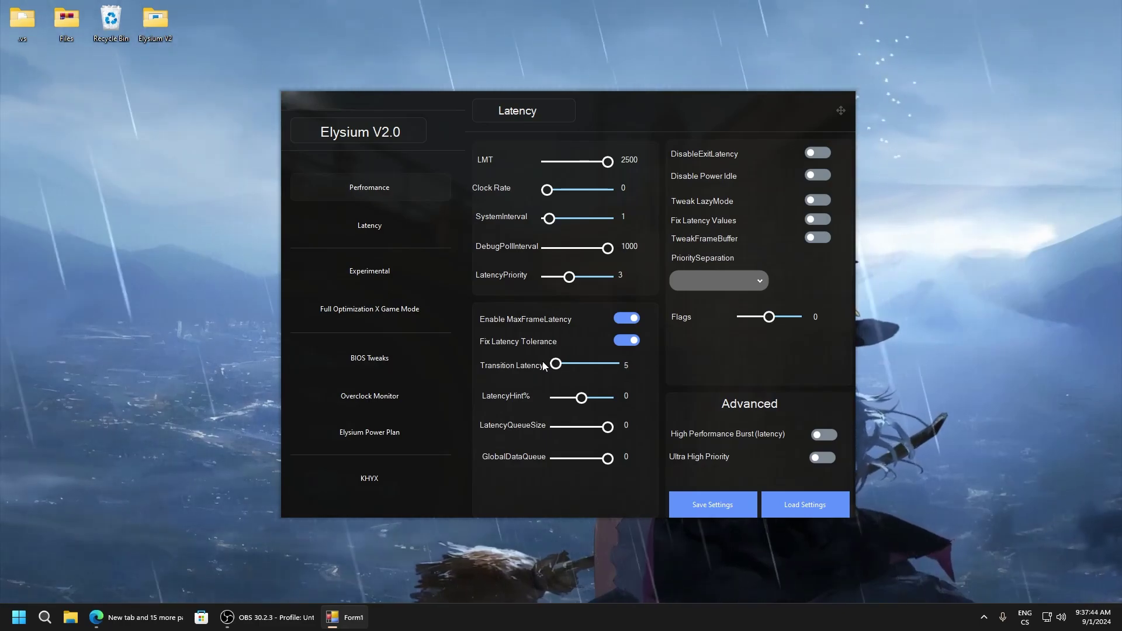
- Set LatencyHint% to 100, LatencyQueueSize to 32 and GlobalDataQueue to 20
click(582, 398)
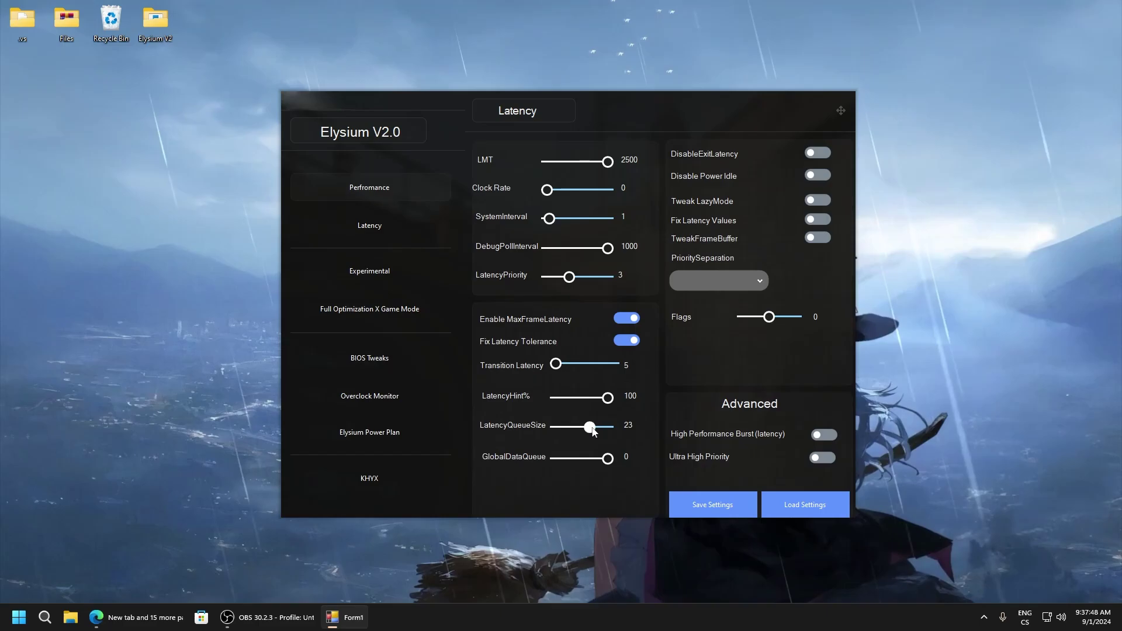
drag(601, 430, 579, 431)
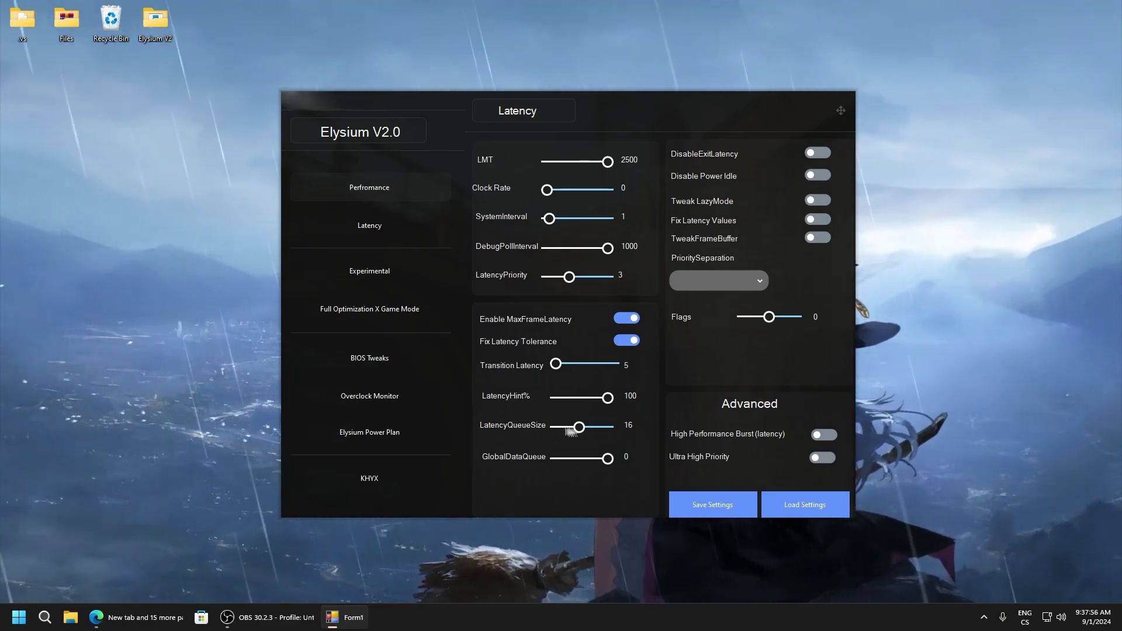
drag(581, 430, 575, 431)
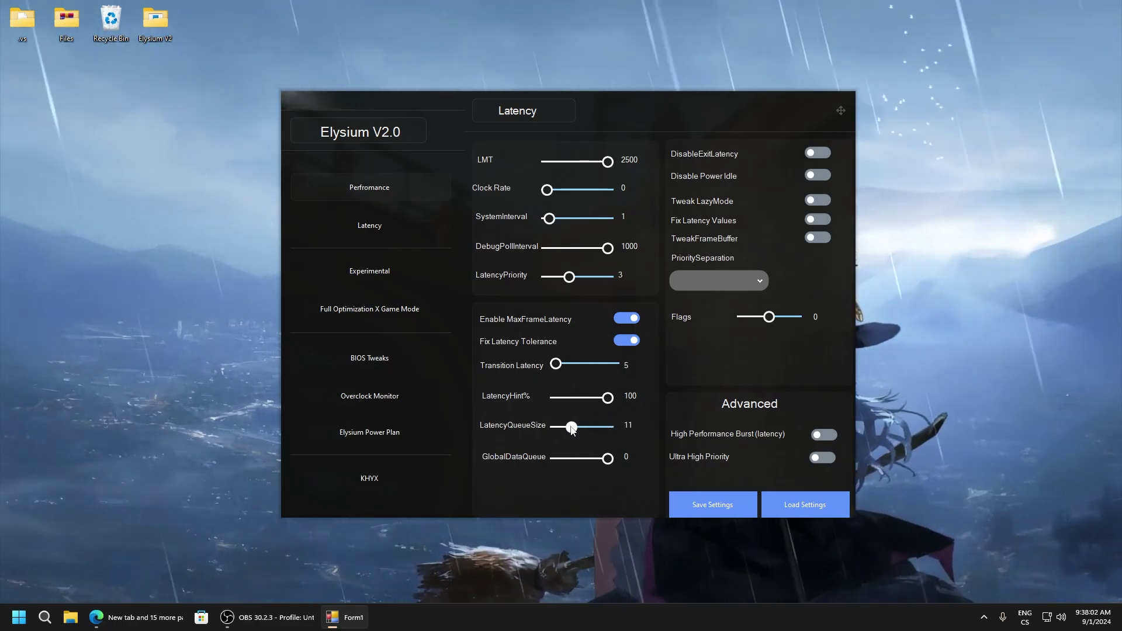
drag(591, 428, 615, 459)
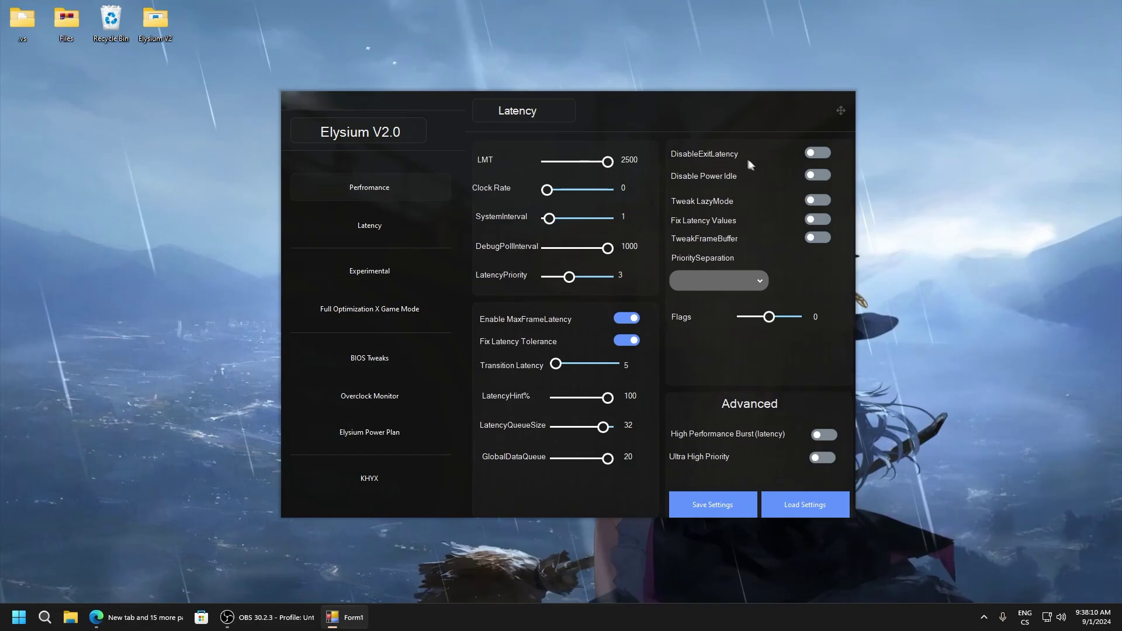
- Enable the DisableExitLatency, Disable Power Idle, Tweak LazyMode, Fix Latency Values and TweakFrameBuffer tweaks
click(825, 152)
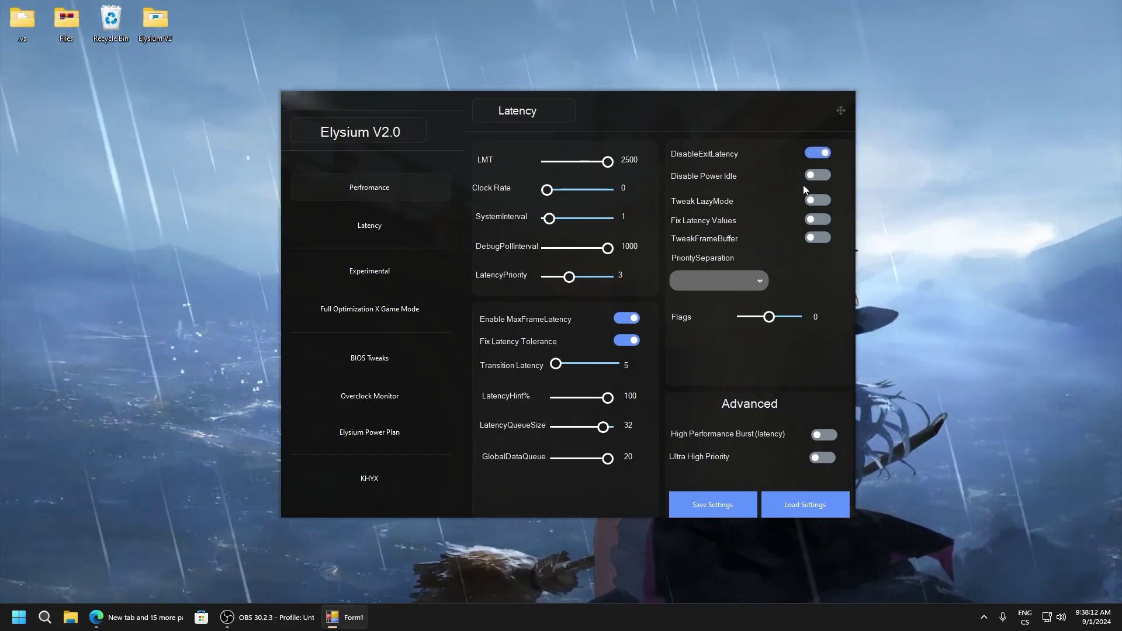
click(817, 175)
click(820, 202)
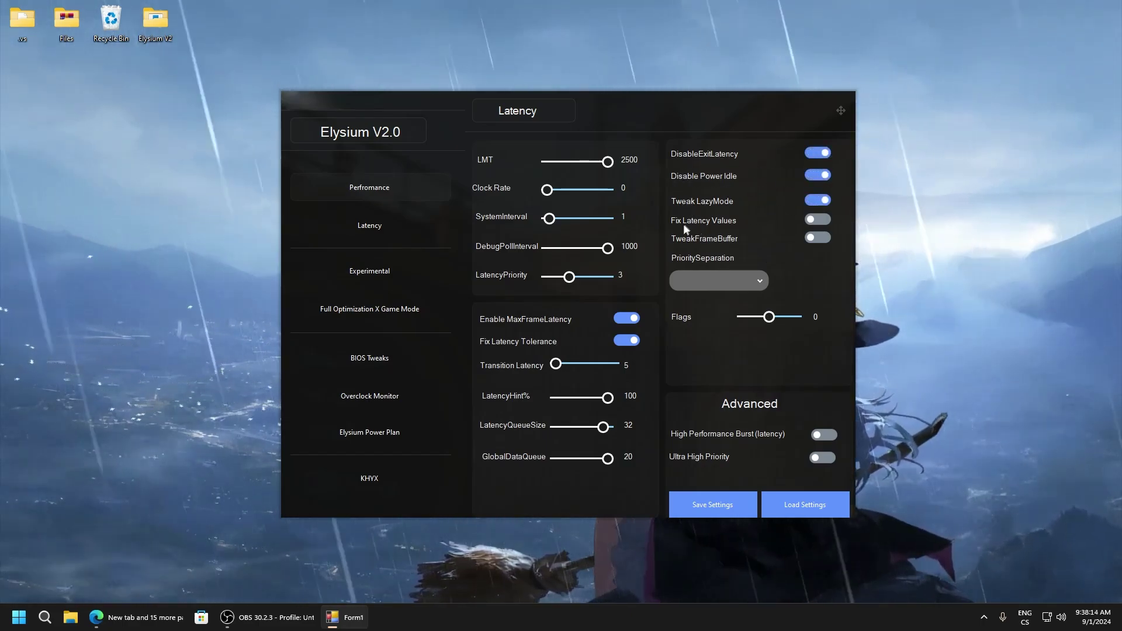
click(818, 219)
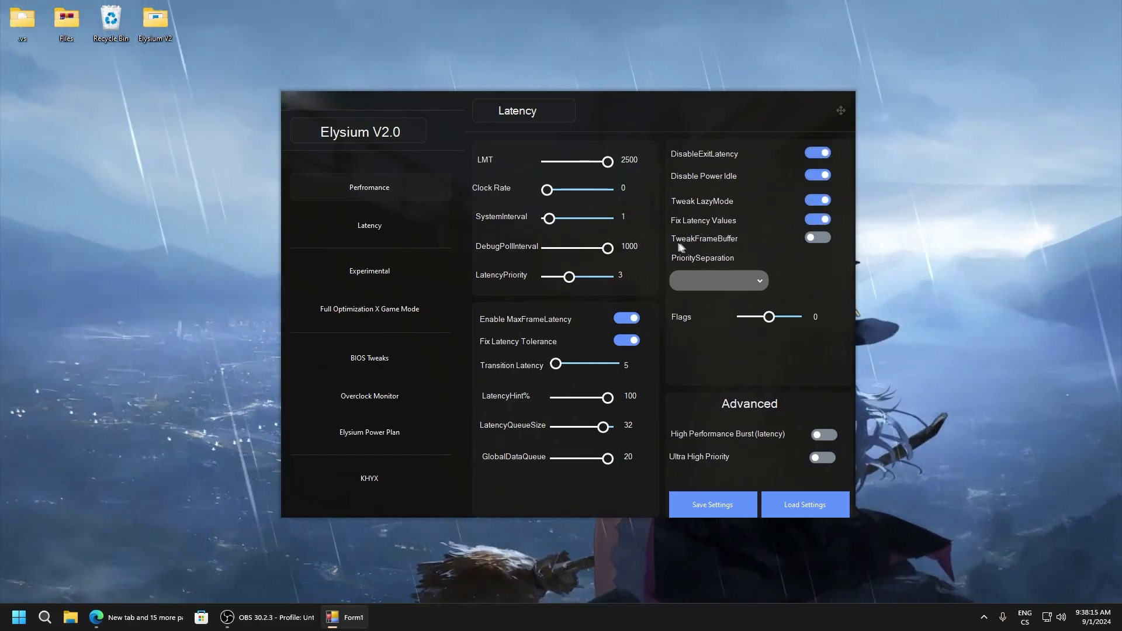
click(817, 237)
- Set PrioritySeparation to Performance and Flags to its minimum of 0, and enable High Performance Burst (latency) and Ultra High Priority
click(749, 278)
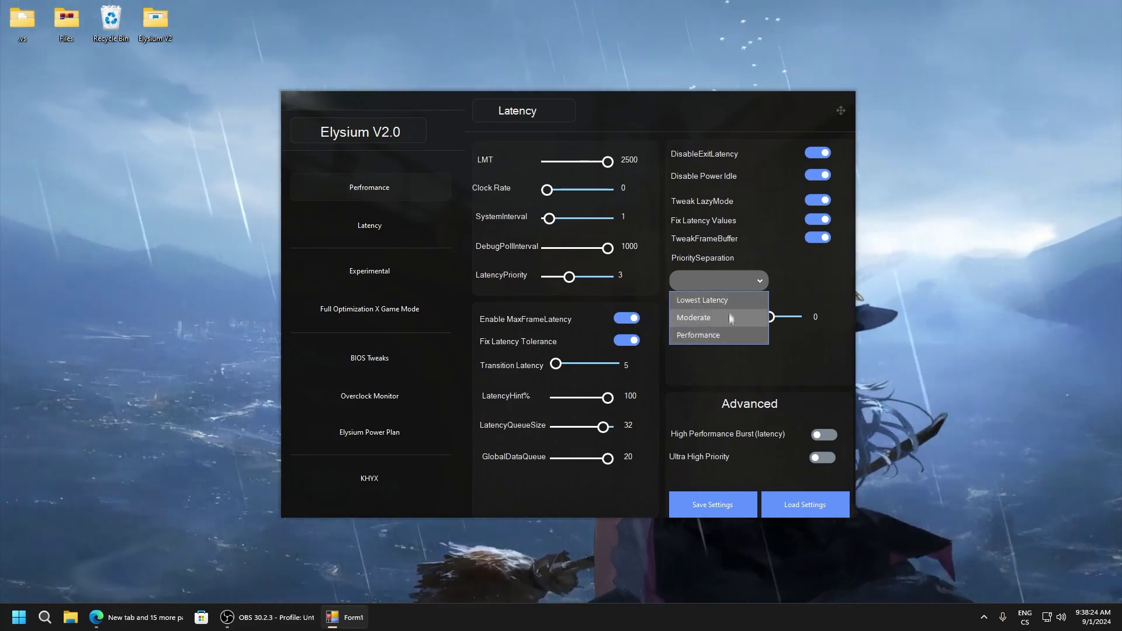
click(699, 287)
click(695, 331)
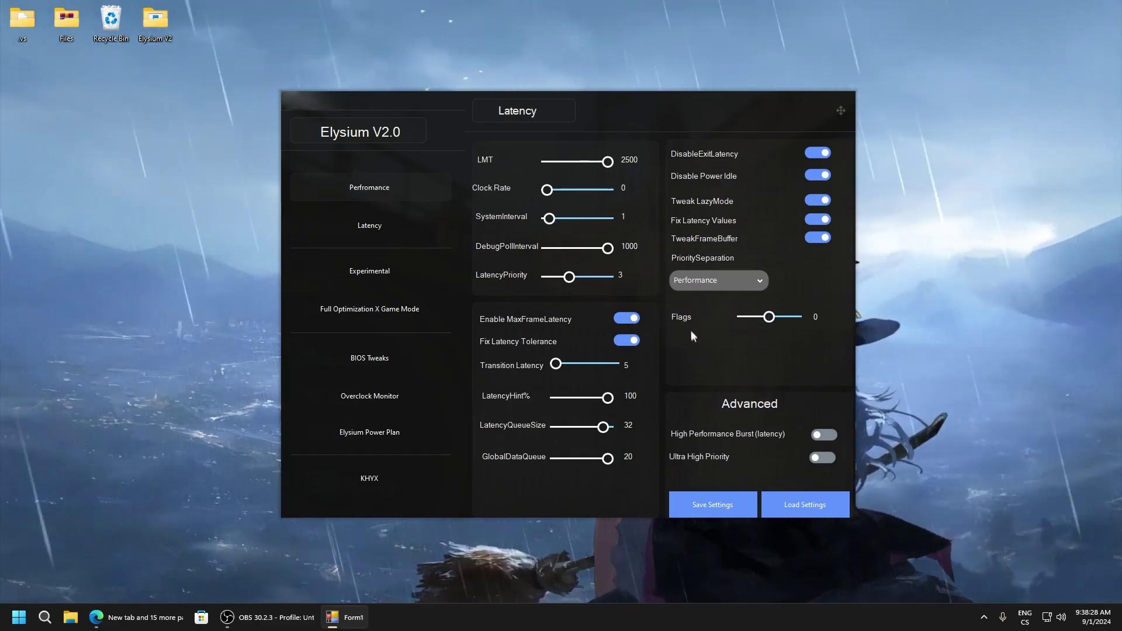
drag(767, 318, 725, 320)
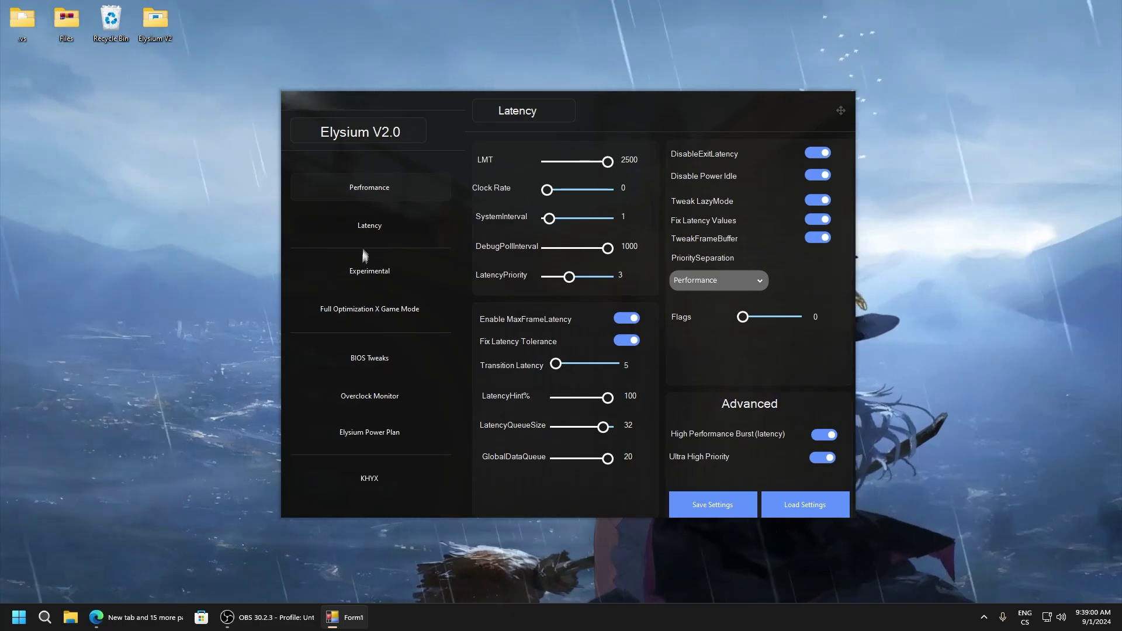
- In the experimental settings, set TcpipSize and PPM Size to 32, USBHUB Size to 16 and NetPowerIdle to 100, and enable ImplicitText
click(373, 274)
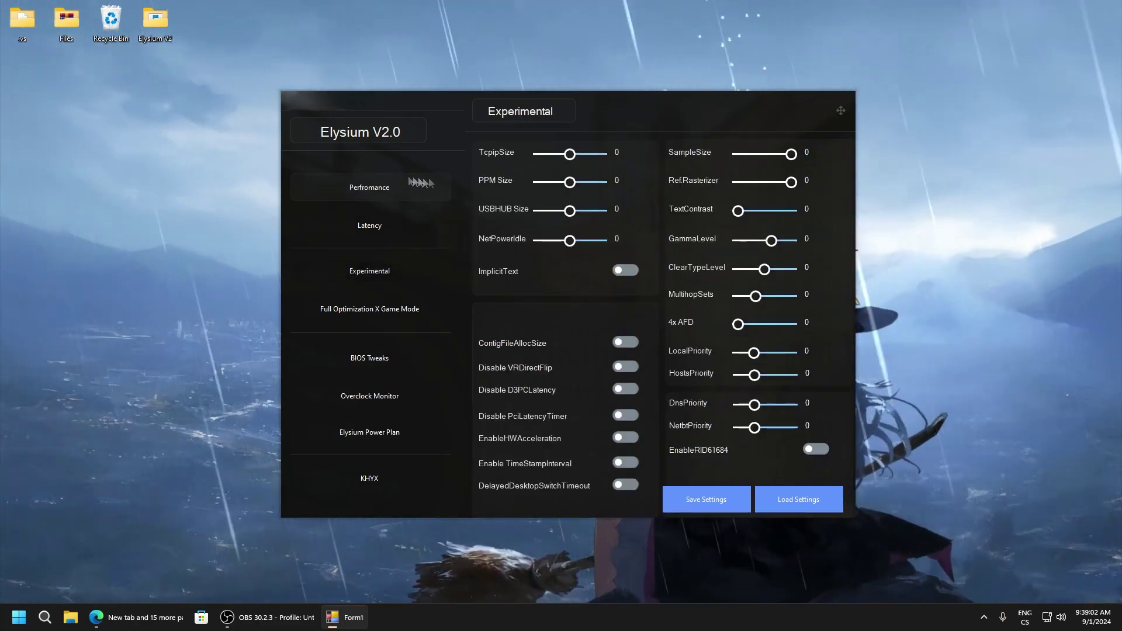
drag(603, 157, 577, 154)
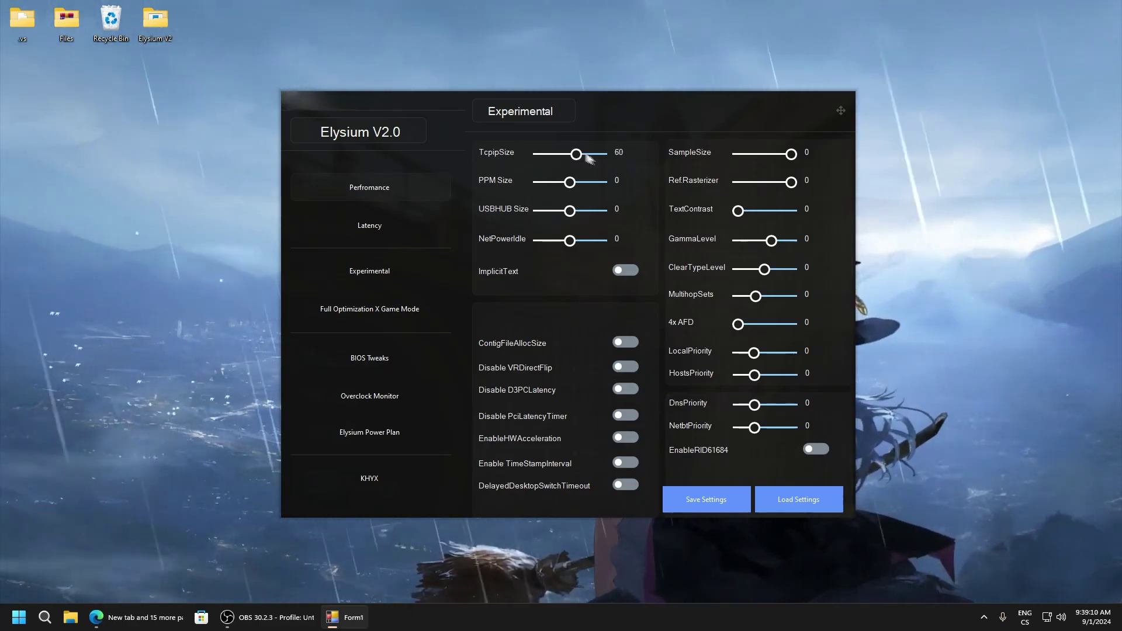
drag(569, 184, 564, 155)
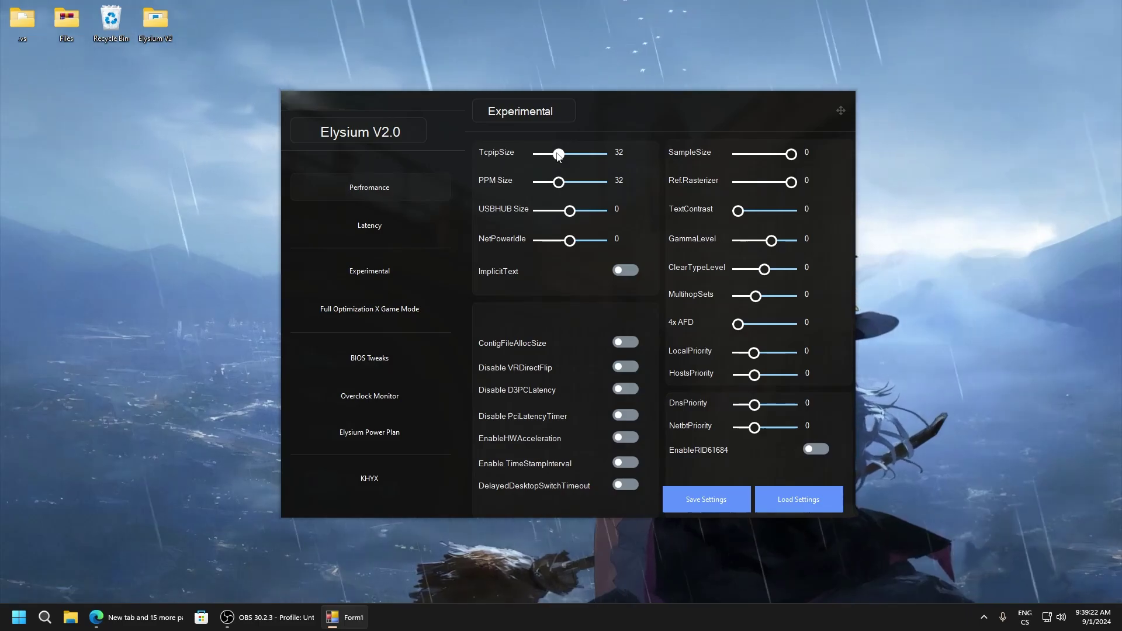
drag(570, 210, 547, 212)
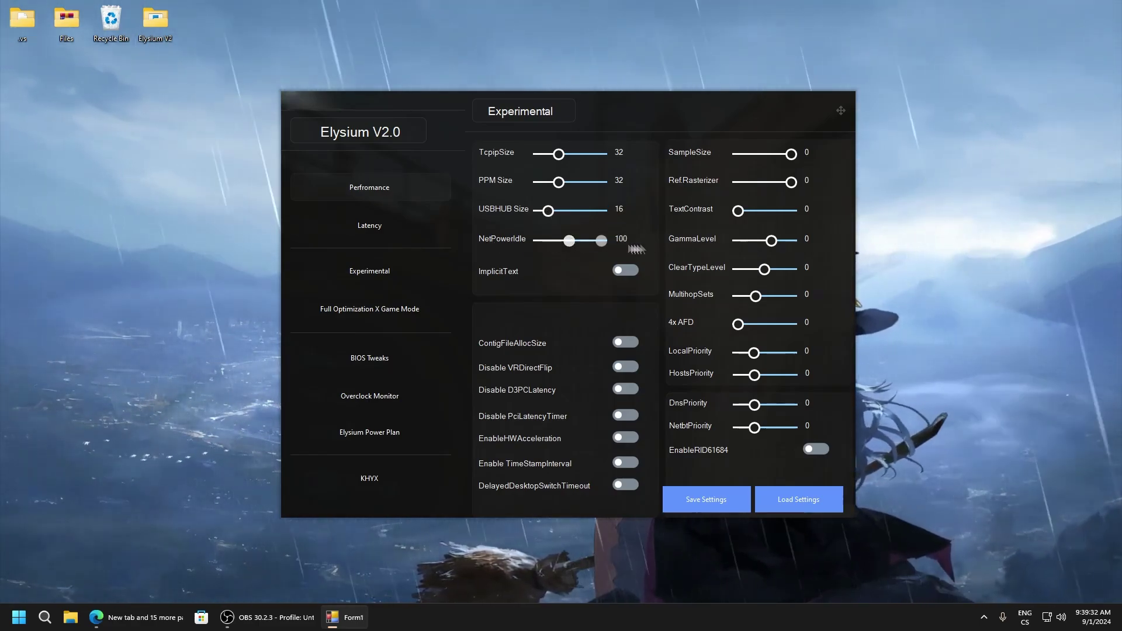
drag(617, 248, 616, 247)
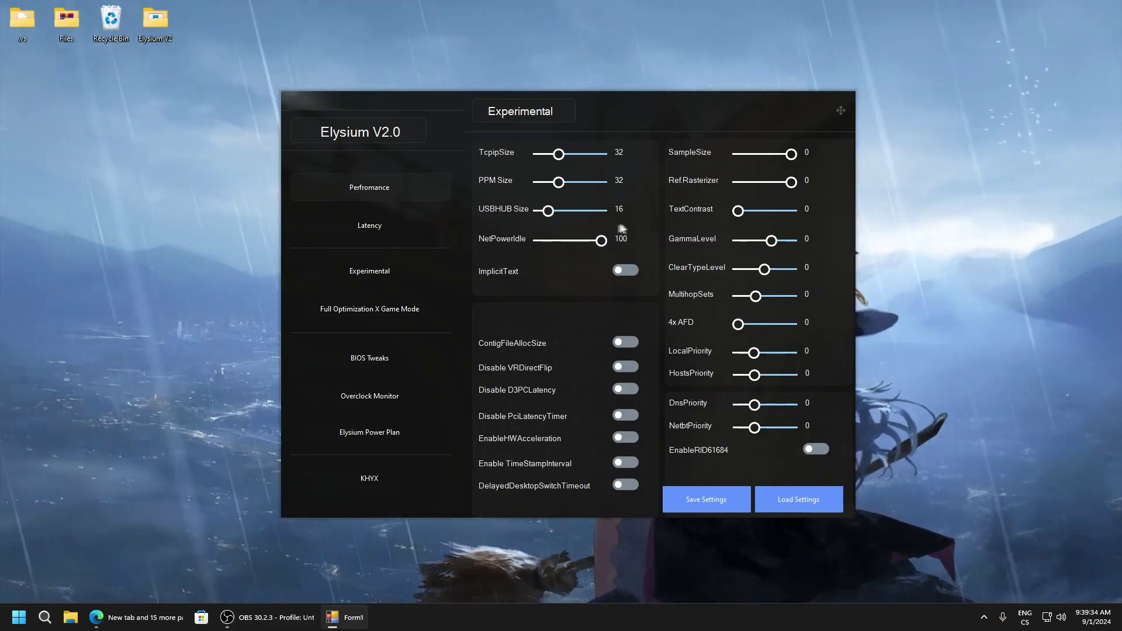
click(629, 271)
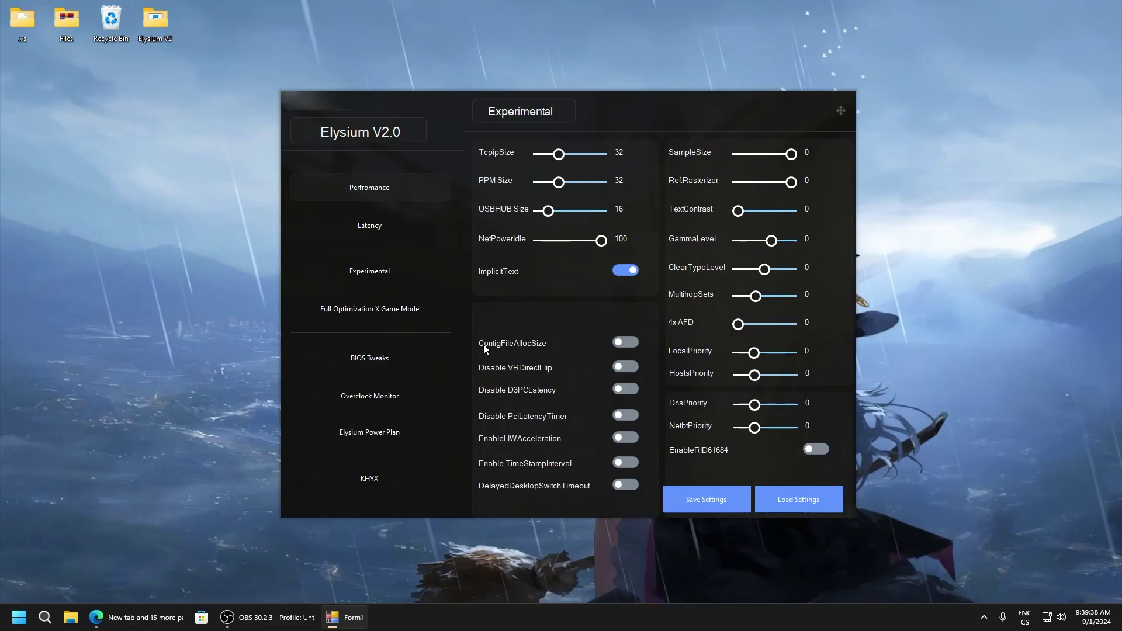
- Enable ContigFileAllocSize, Disable VRDirectFlip, Disable D3PCLatency, Disable PciLatencyTimer, EnableHWAcceleration, Enable TimeStampInterval and DelayedDesktopSwitchTimeout
click(632, 366)
click(630, 389)
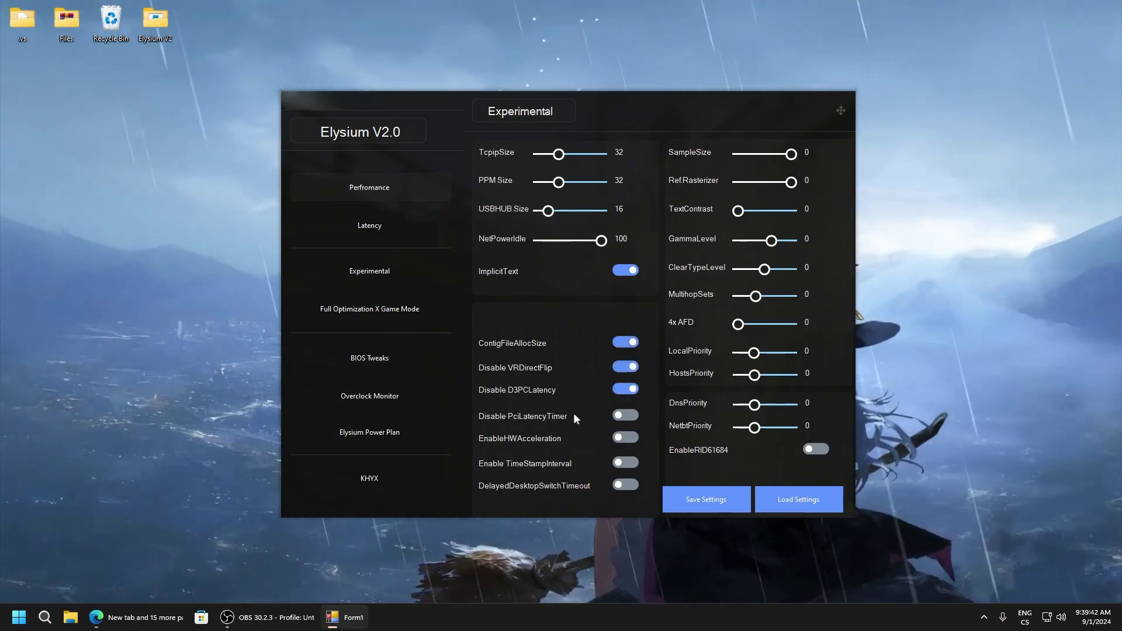
click(629, 416)
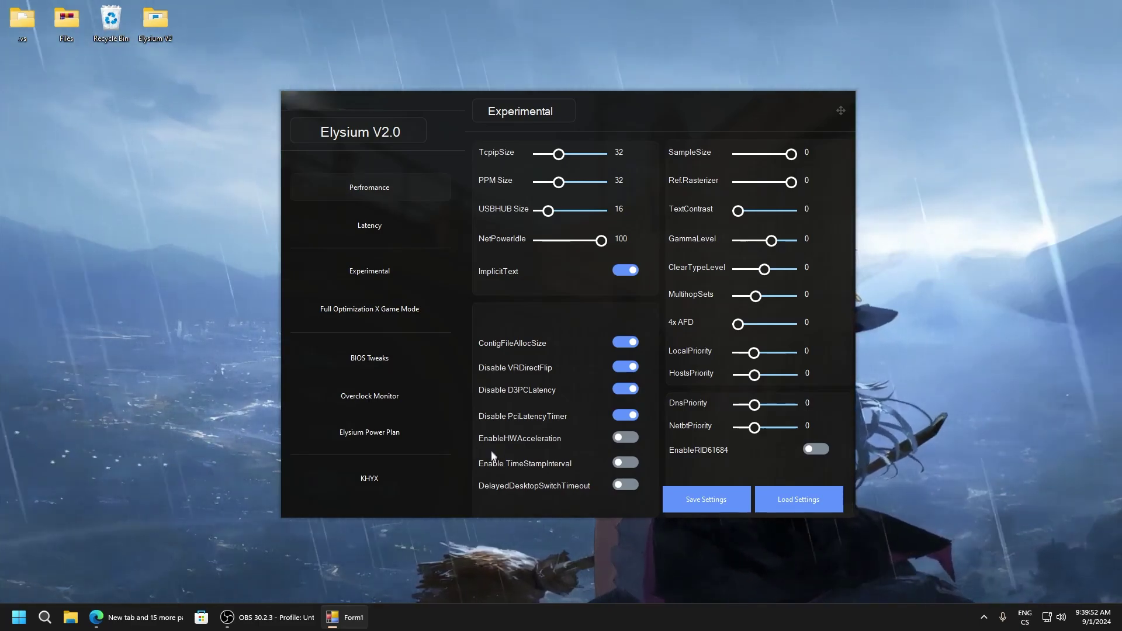
click(624, 442)
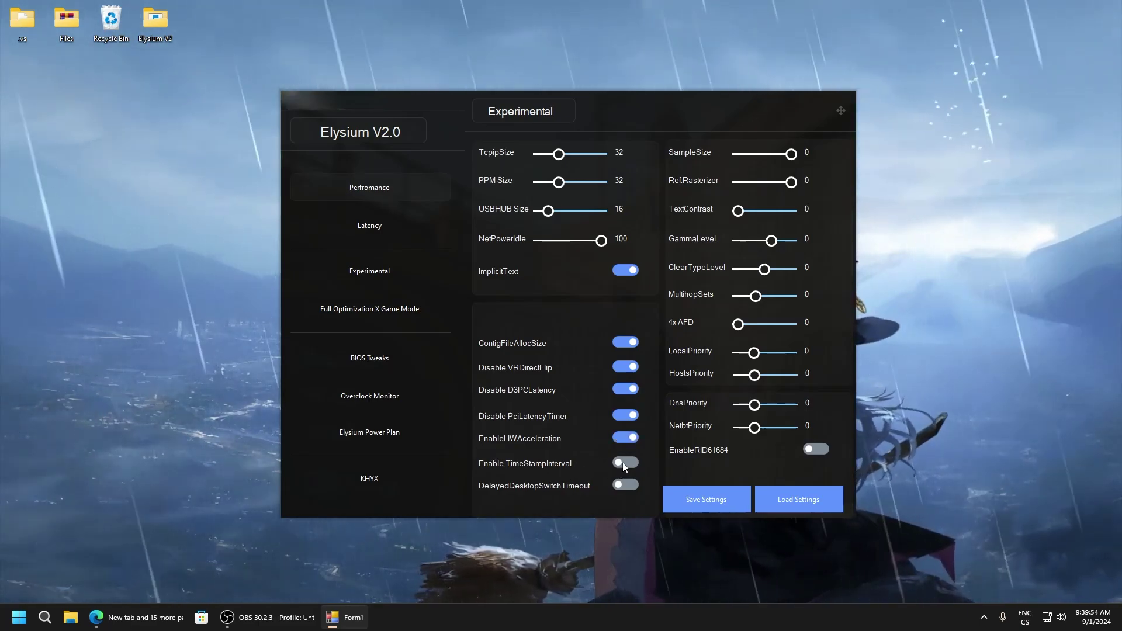
click(629, 488)
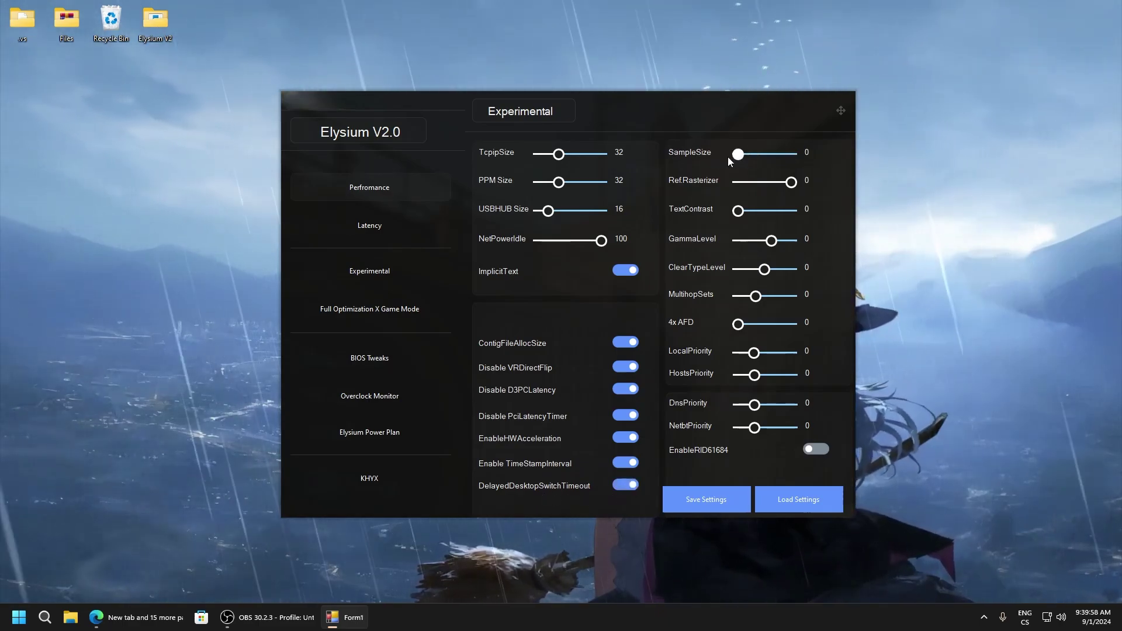
- Set SampleSize to 0, Ref.Rasterizer to 1, TextContrast to 6, GammaLevel to 1600, ClearTypeLevel to 1, MultihopSets to 15 and 4x AFD to 4000
drag(795, 187, 837, 241)
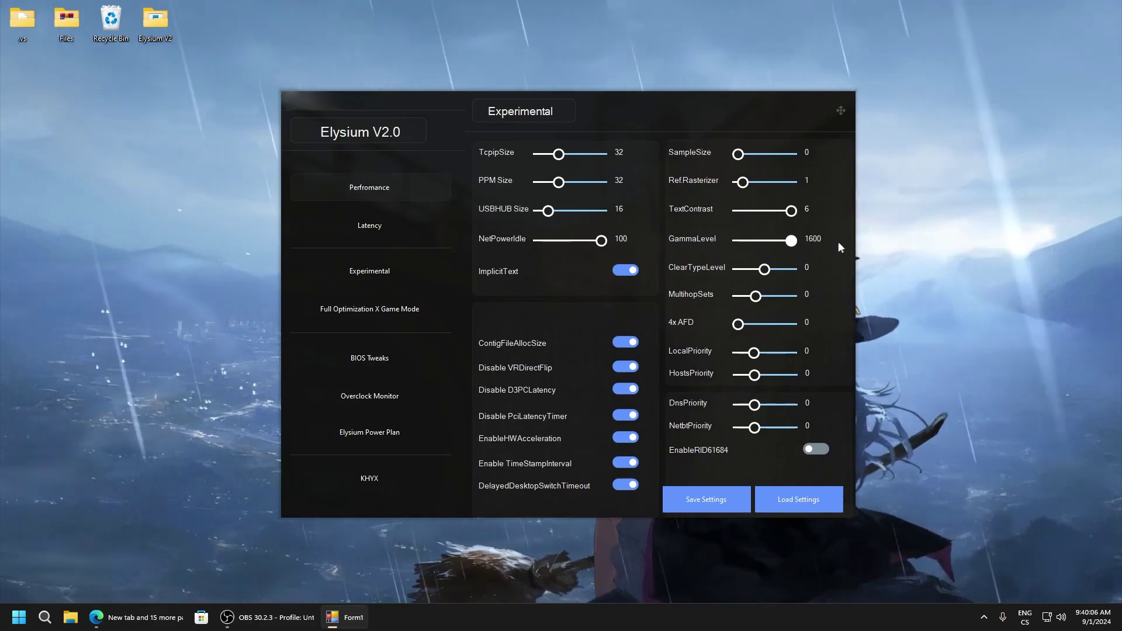
drag(761, 273, 736, 275)
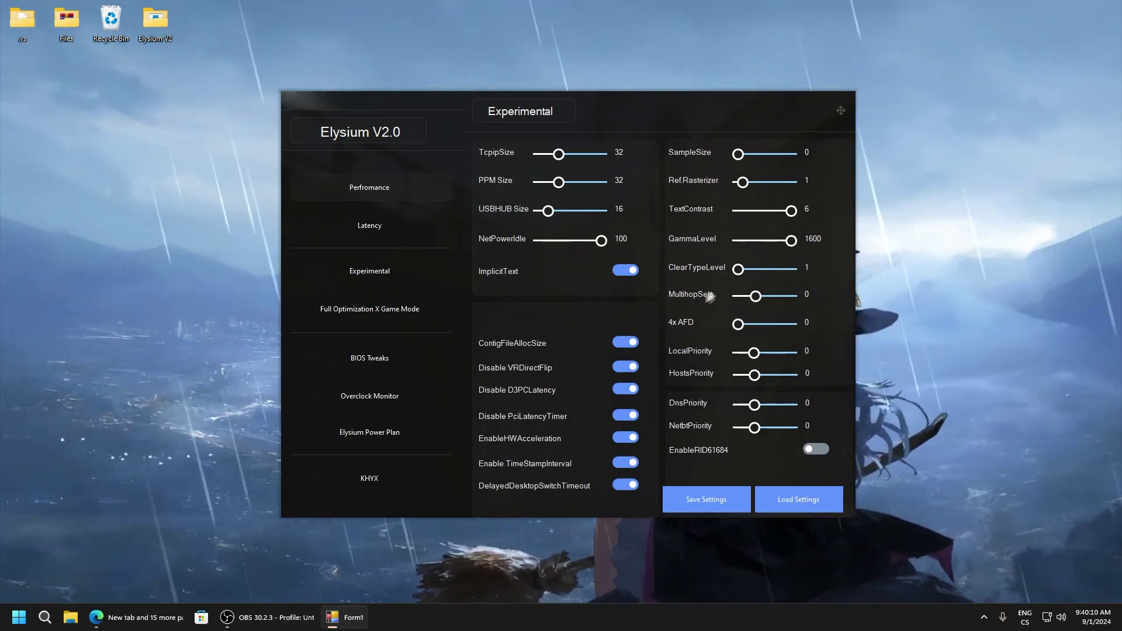
drag(770, 301, 796, 296)
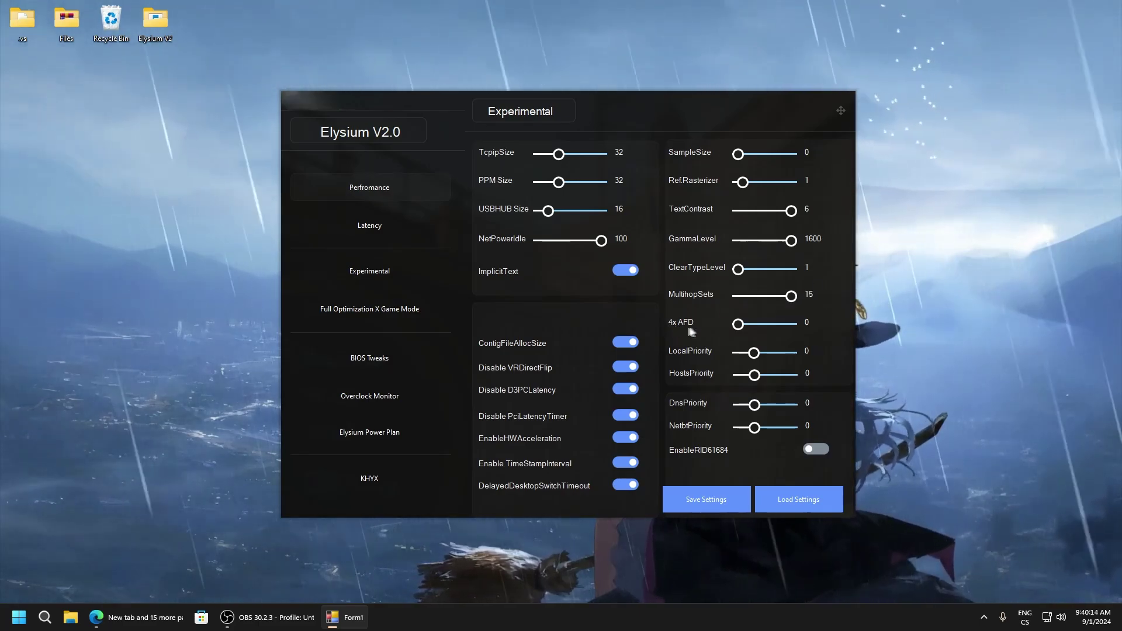
drag(738, 324, 809, 331)
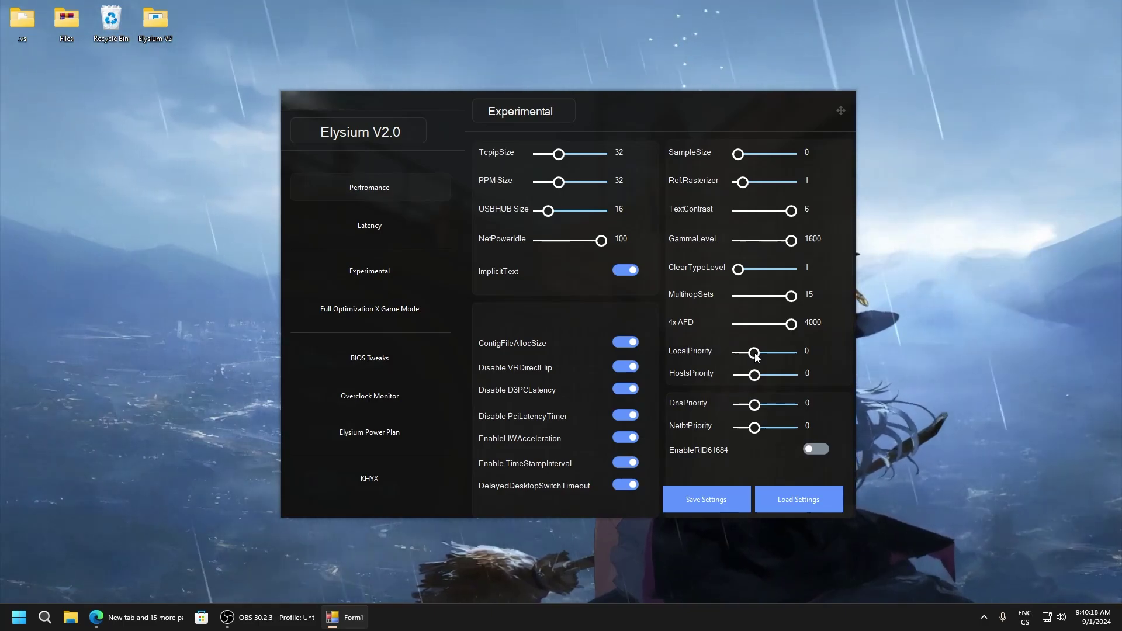
- Set LocalPriority, HostsPriority, DnsPriority and NetbtPriority to 1 and enable EnableRID61684
drag(754, 353, 765, 375)
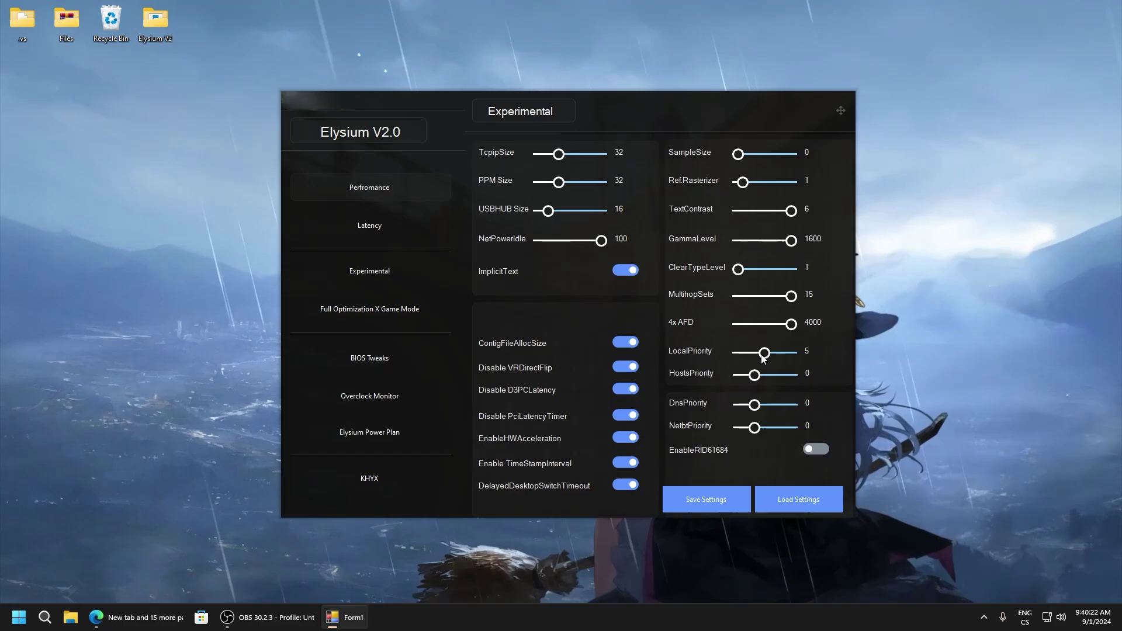
drag(755, 404, 750, 379)
click(781, 426)
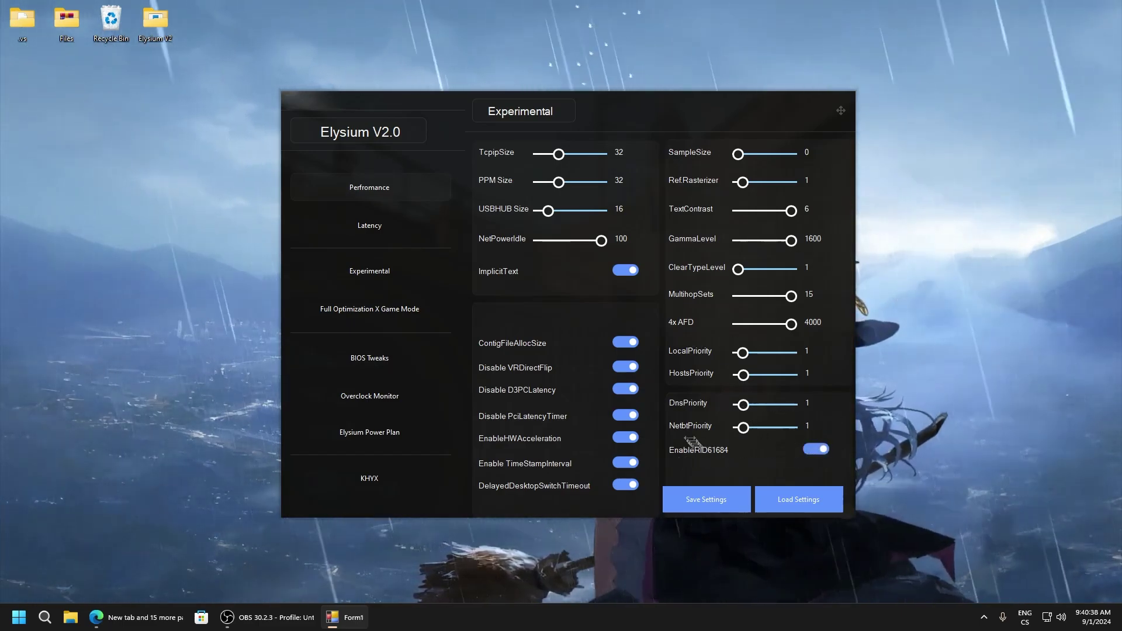
- In the full optimization settings, enable Disable Telemetry, Optimize Performance, Reduce Ping, Fix Delay, Reduce Stutters and Priority Tweaks
click(343, 313)
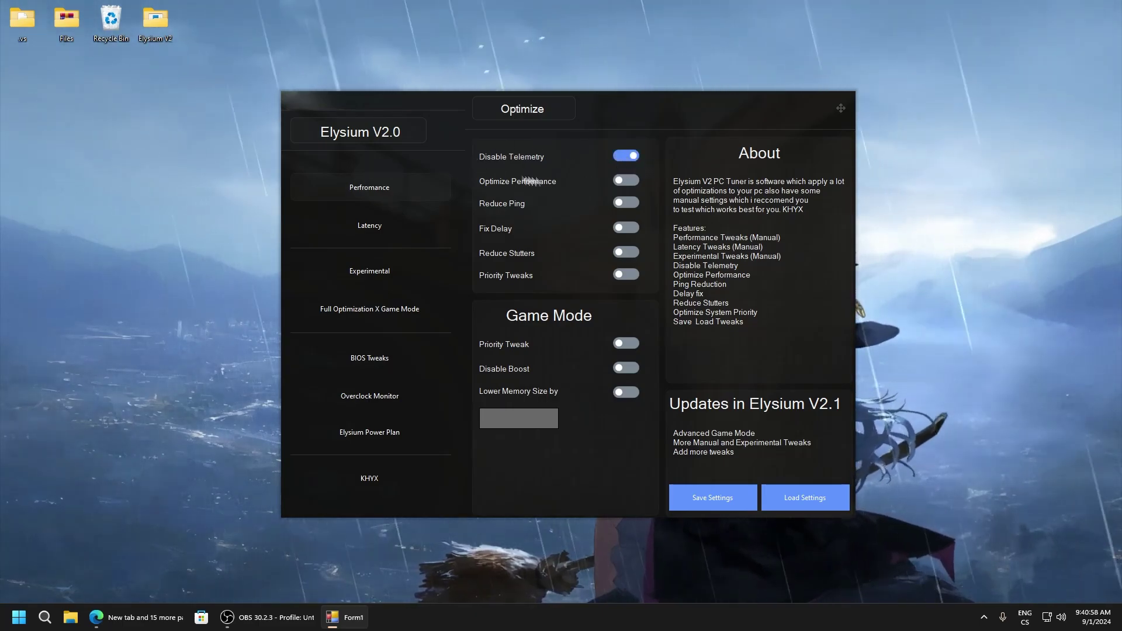
click(634, 180)
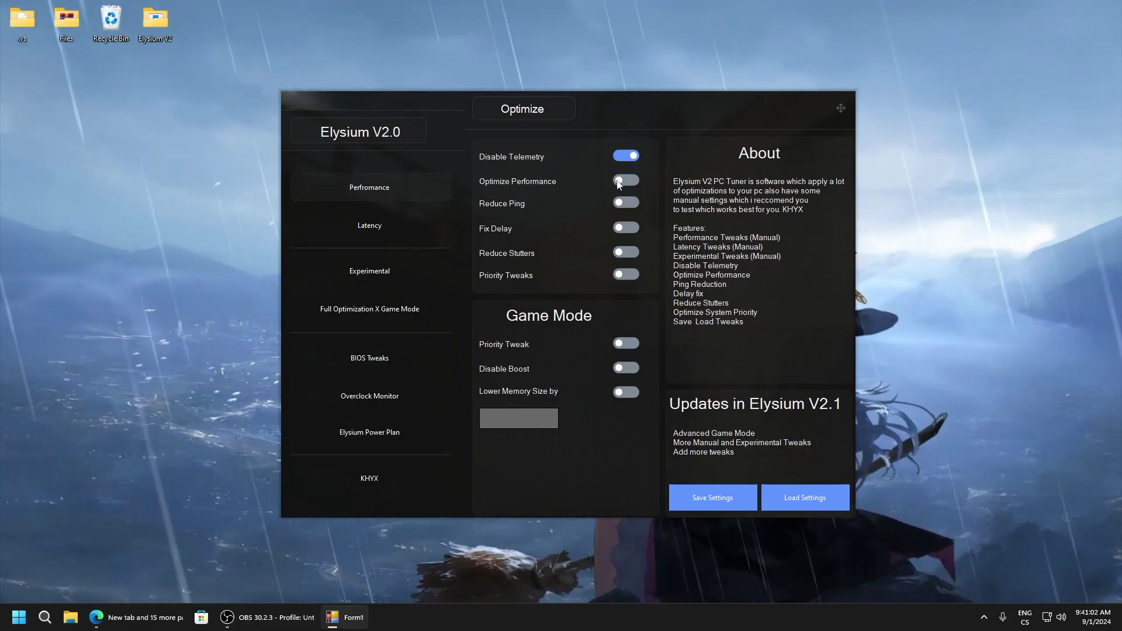
click(634, 180)
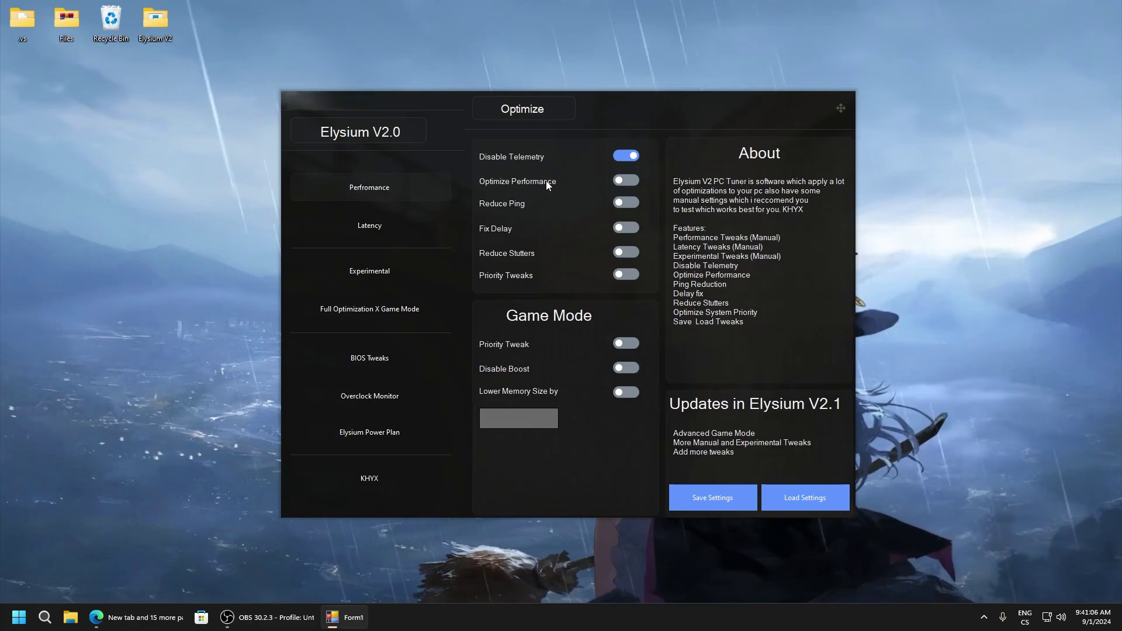
click(620, 181)
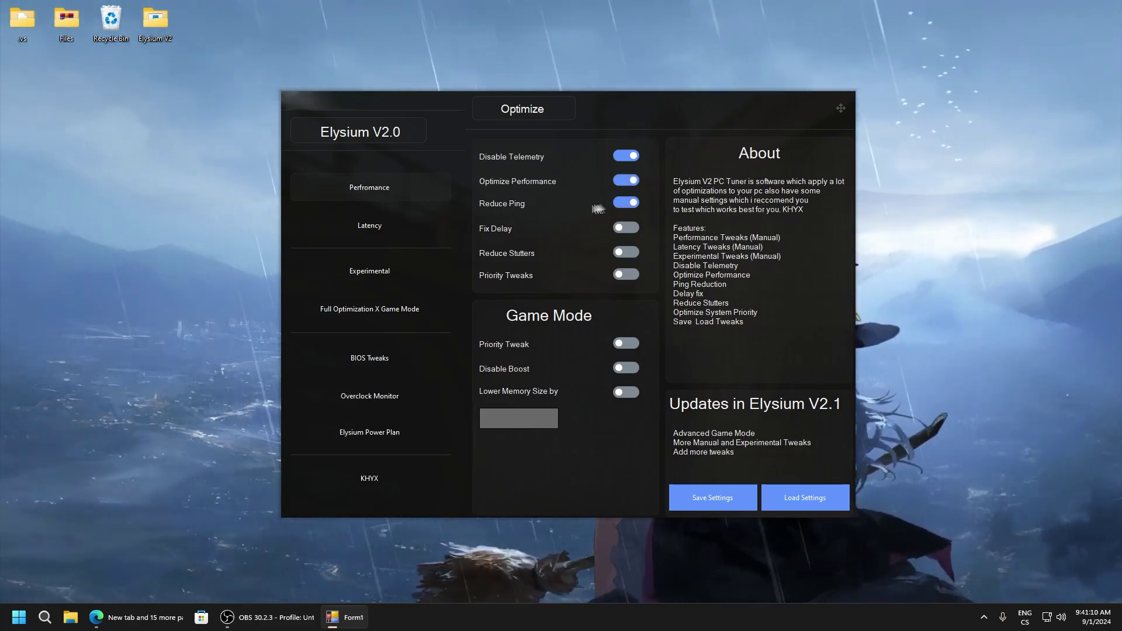
click(626, 229)
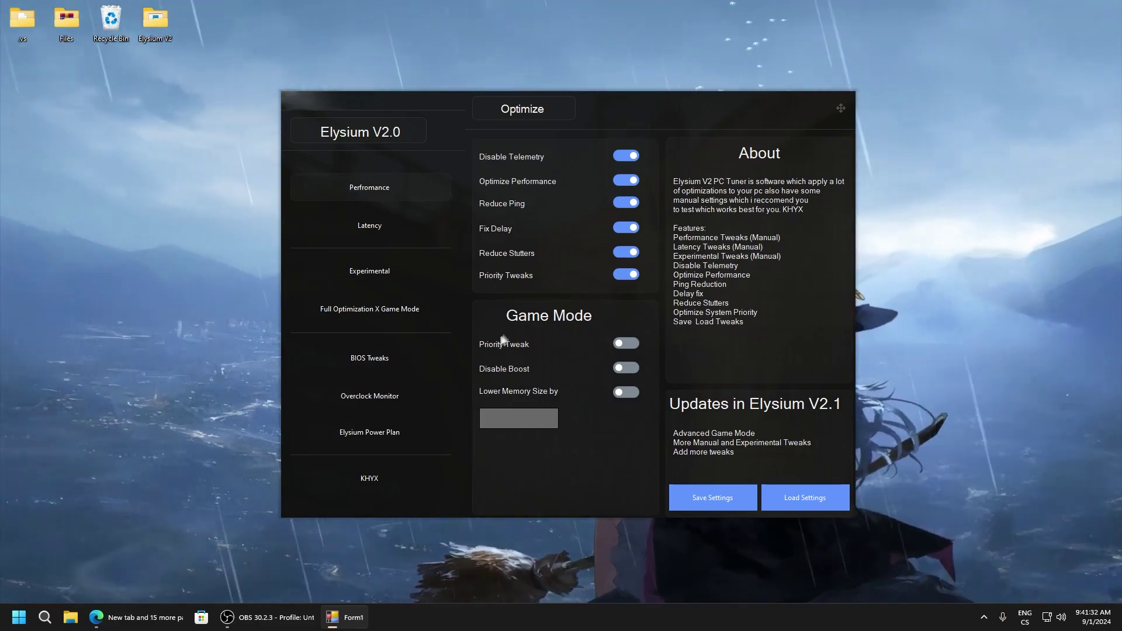
- Try to enable the Game Mode Priority Tweak, dismissing the error messages
click(628, 345)
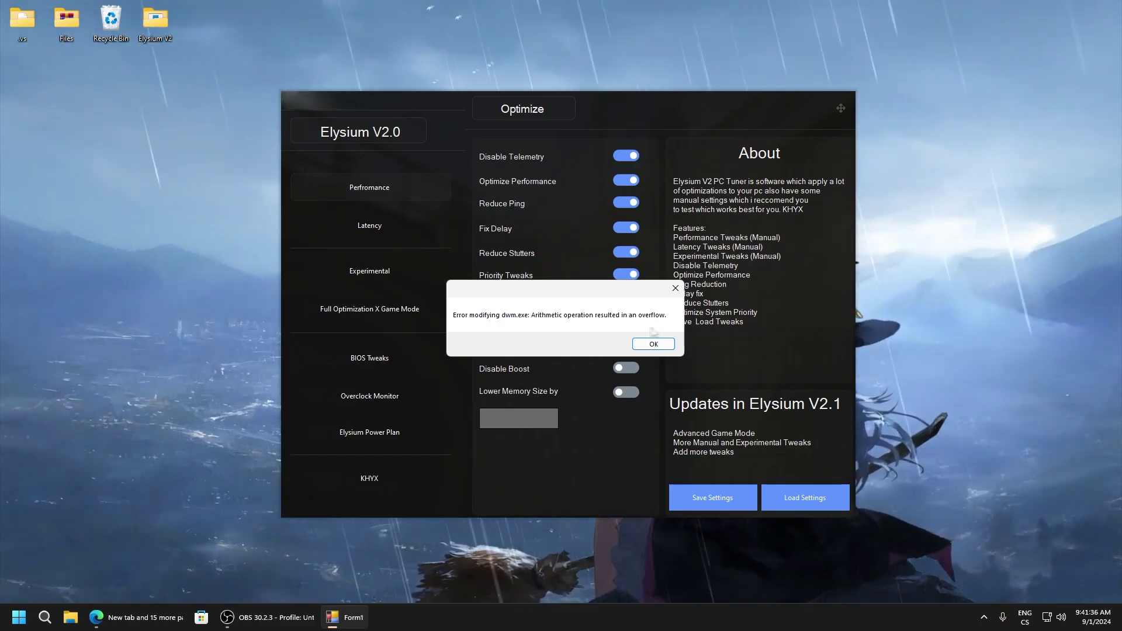
click(653, 343)
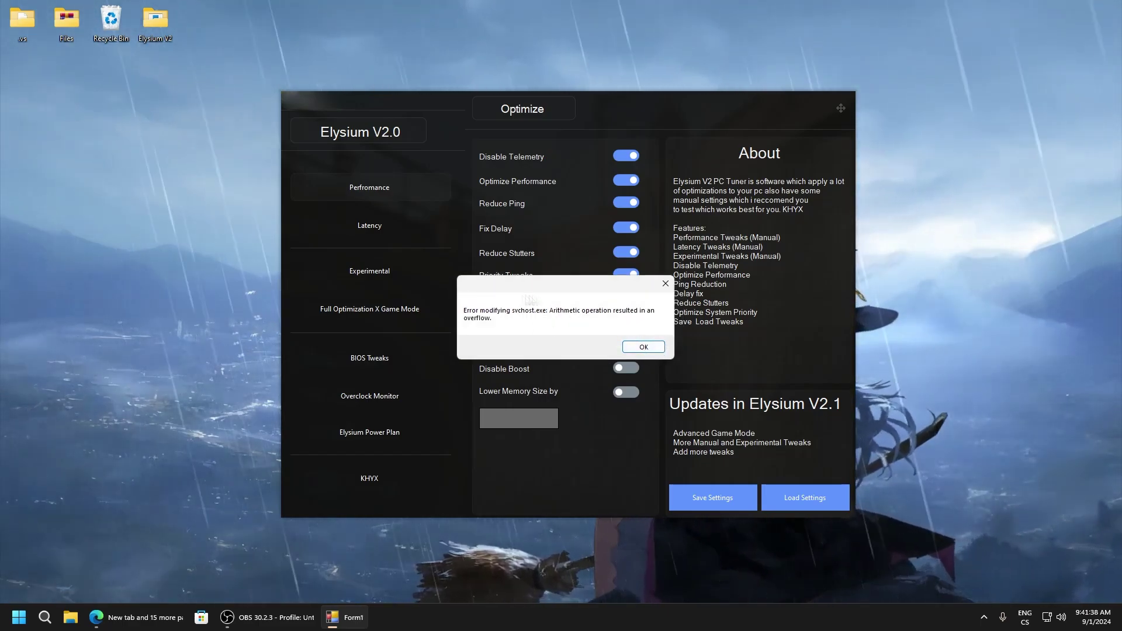
click(643, 346)
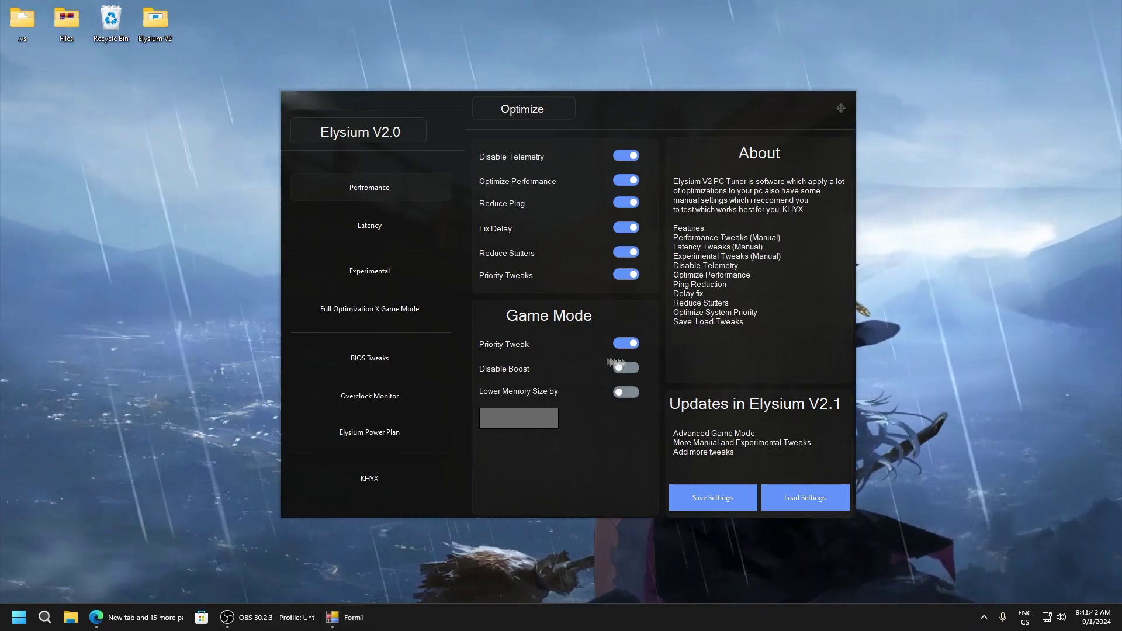
click(985, 617)
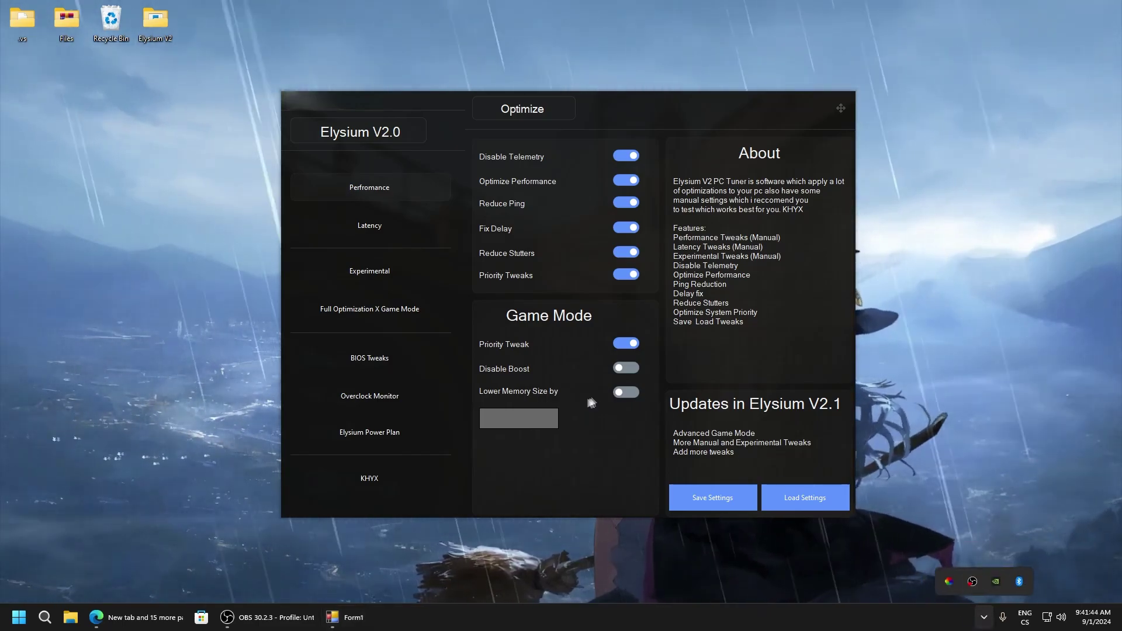
click(571, 354)
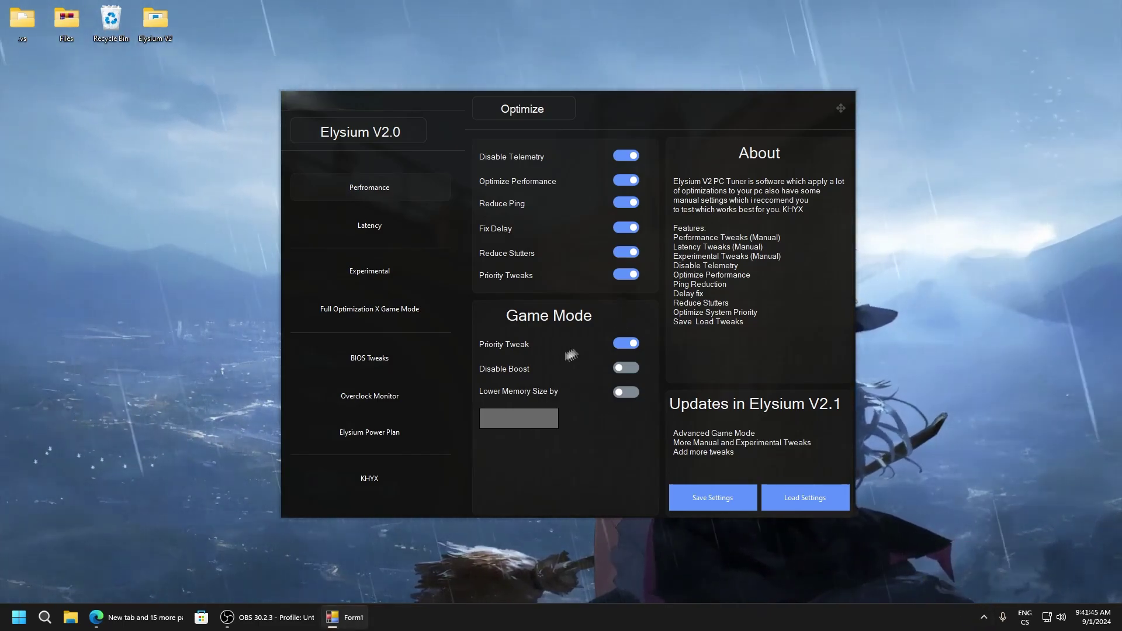
- Under Game Mode, enable Disable Boost and Lower Memory Size by, turn off Priority Tweak and enter 500 as the memory size
click(634, 369)
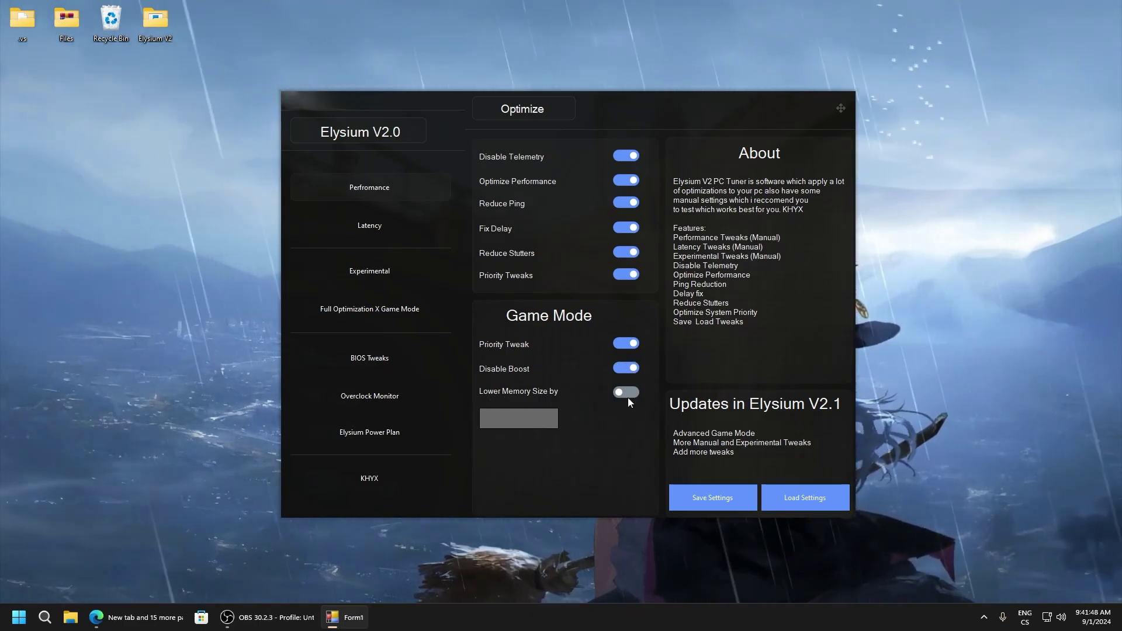
click(627, 397)
click(654, 345)
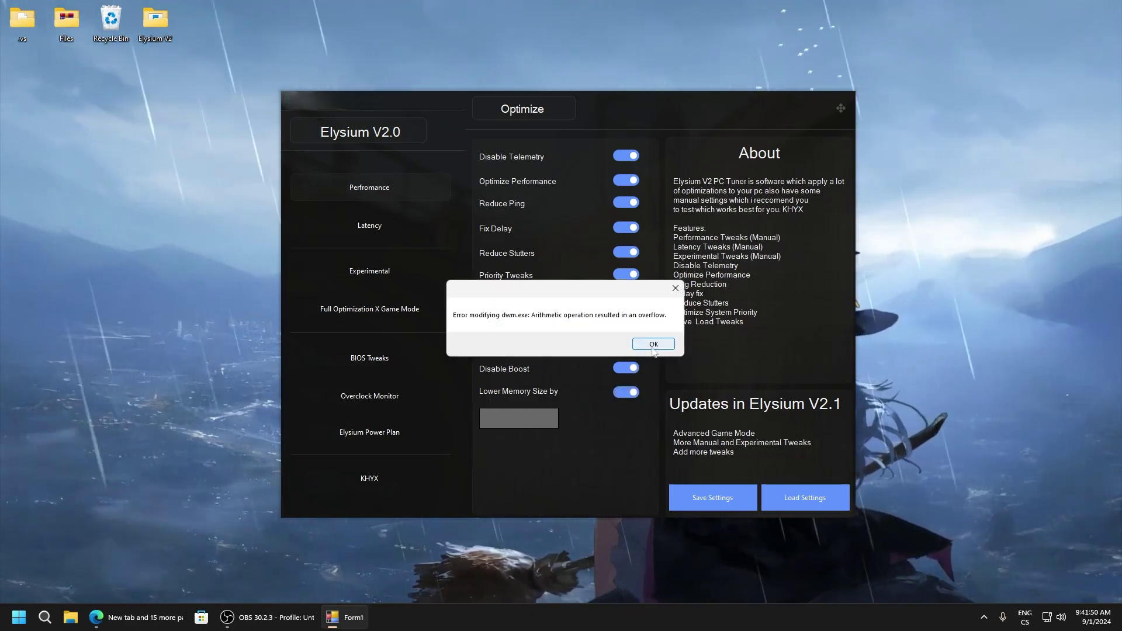
click(653, 347)
click(660, 347)
click(660, 346)
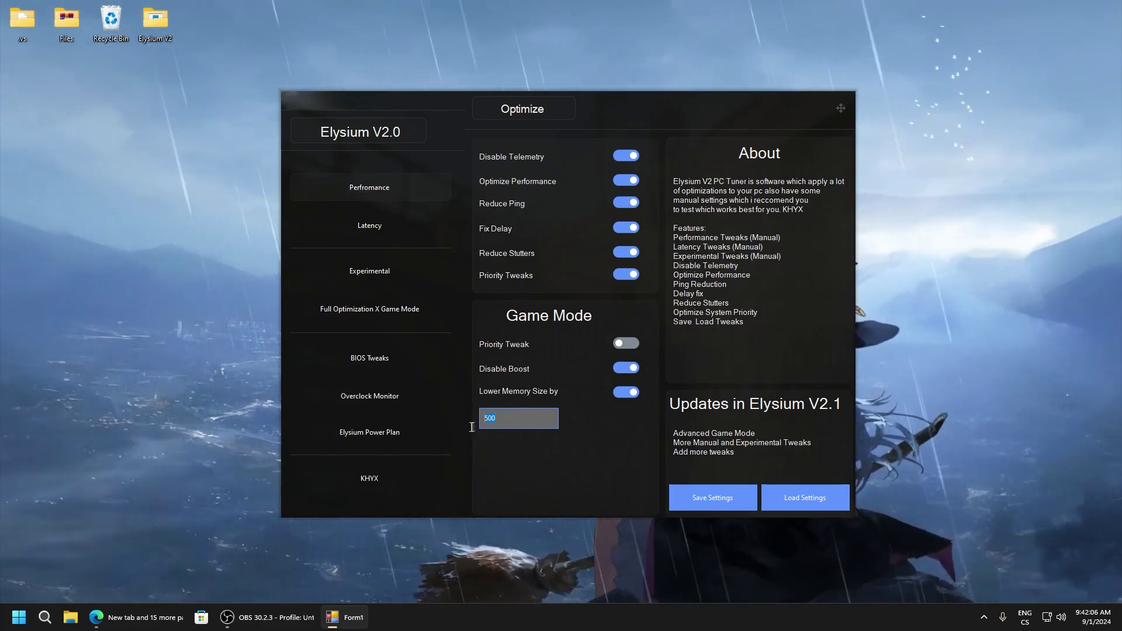
click(513, 421)
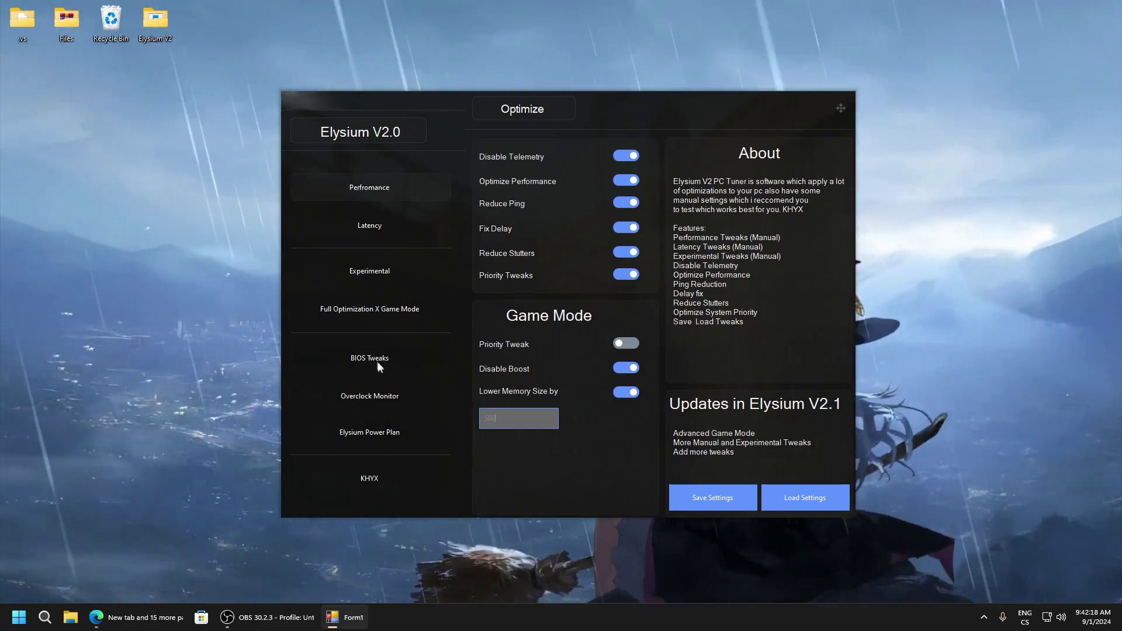
- Move the tuner aside, open the Final folder on the desktop and inspect its BIOS and CRU subfolders
drag(434, 104, 745, 169)
drag(577, 307, 412, 257)
double_click(412, 258)
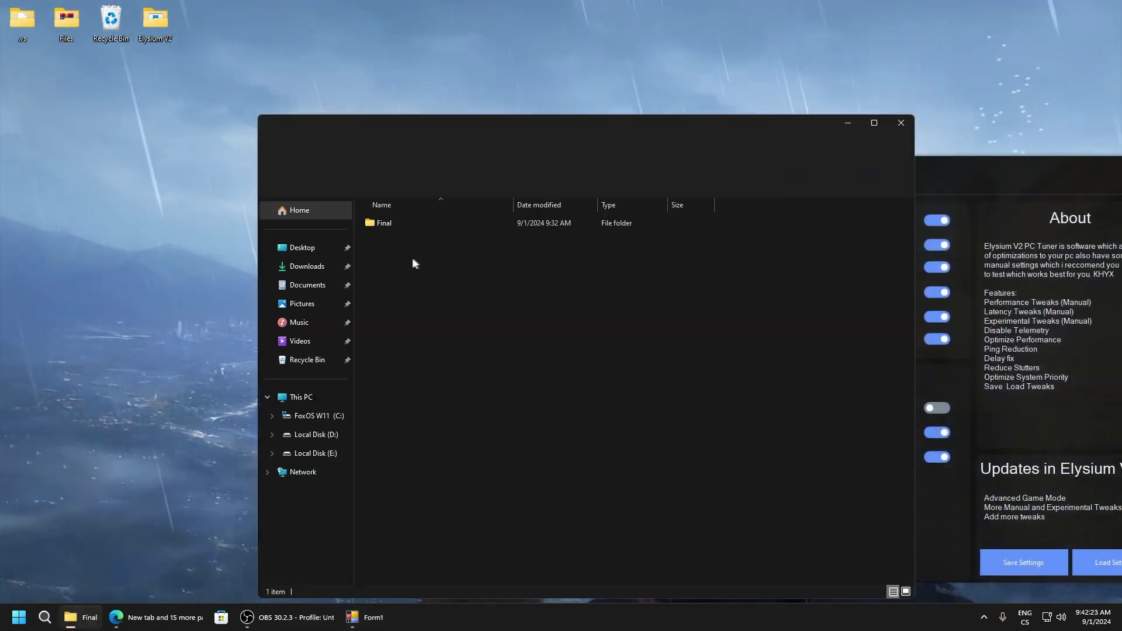
double_click(404, 225)
double_click(391, 222)
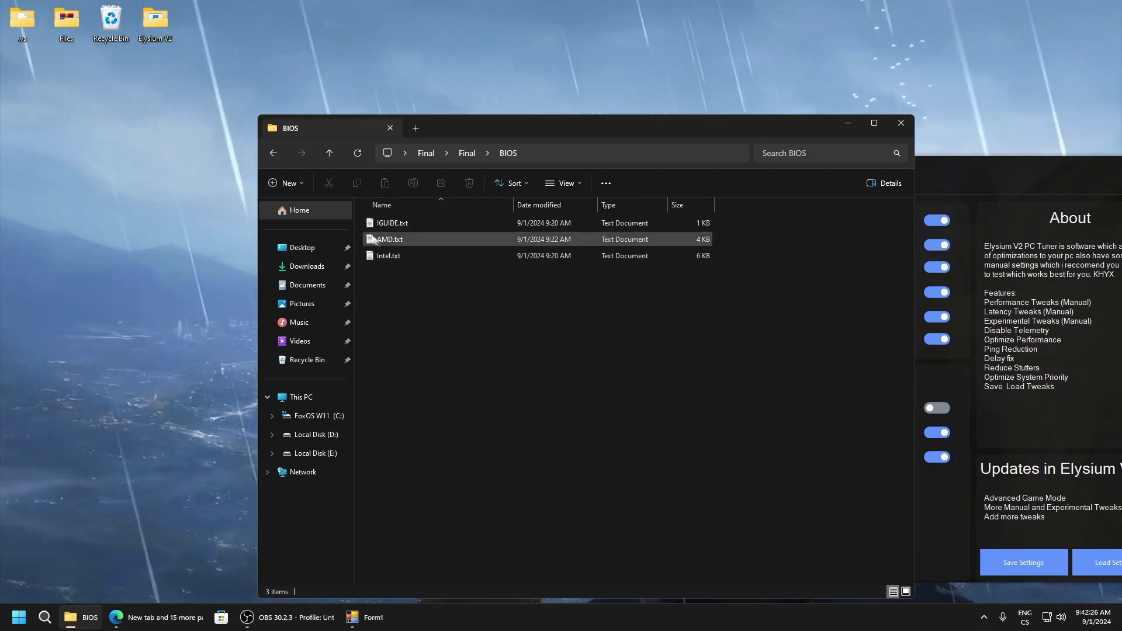
mouse_move(407, 275)
mouse_down()
mouse_move(370, 212)
mouse_move(405, 274)
mouse_up()
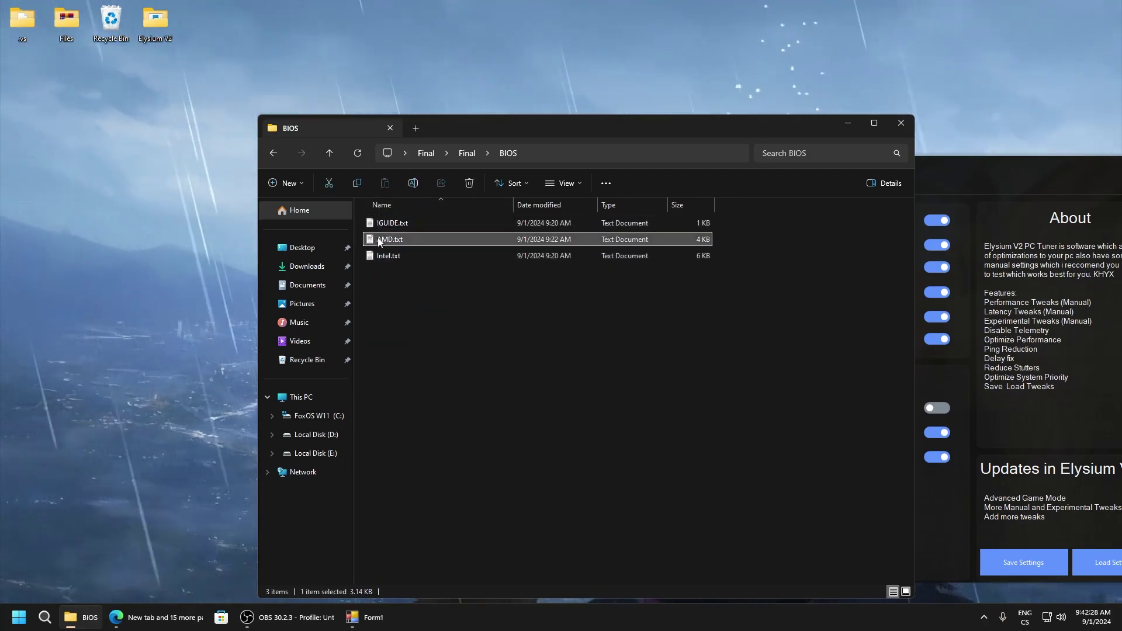
click(394, 257)
click(274, 158)
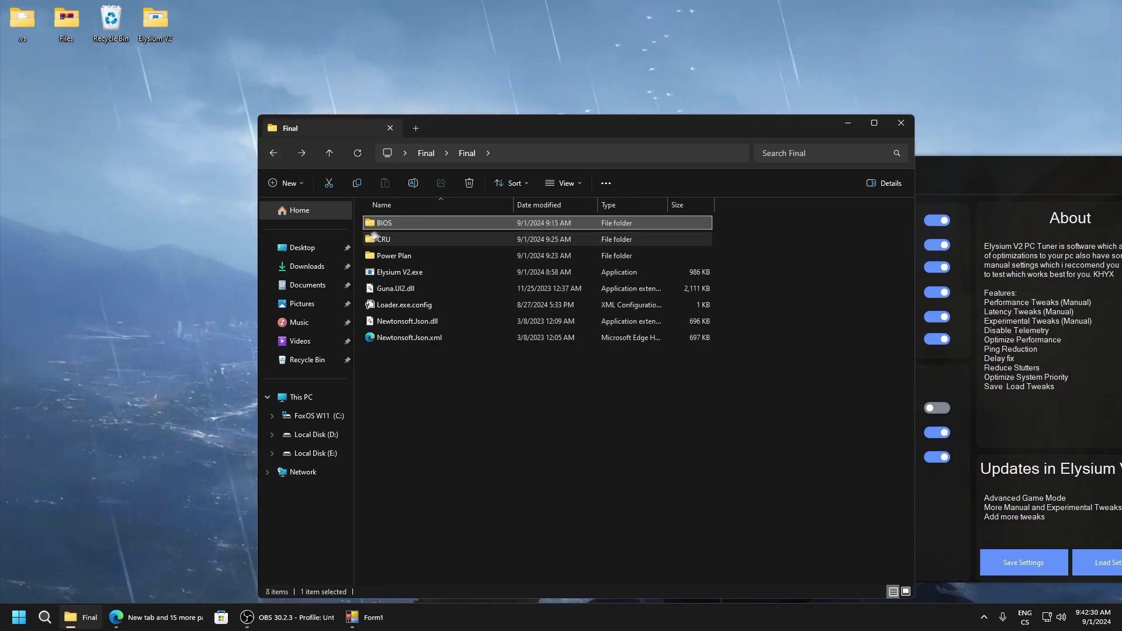
double_click(386, 237)
click(273, 153)
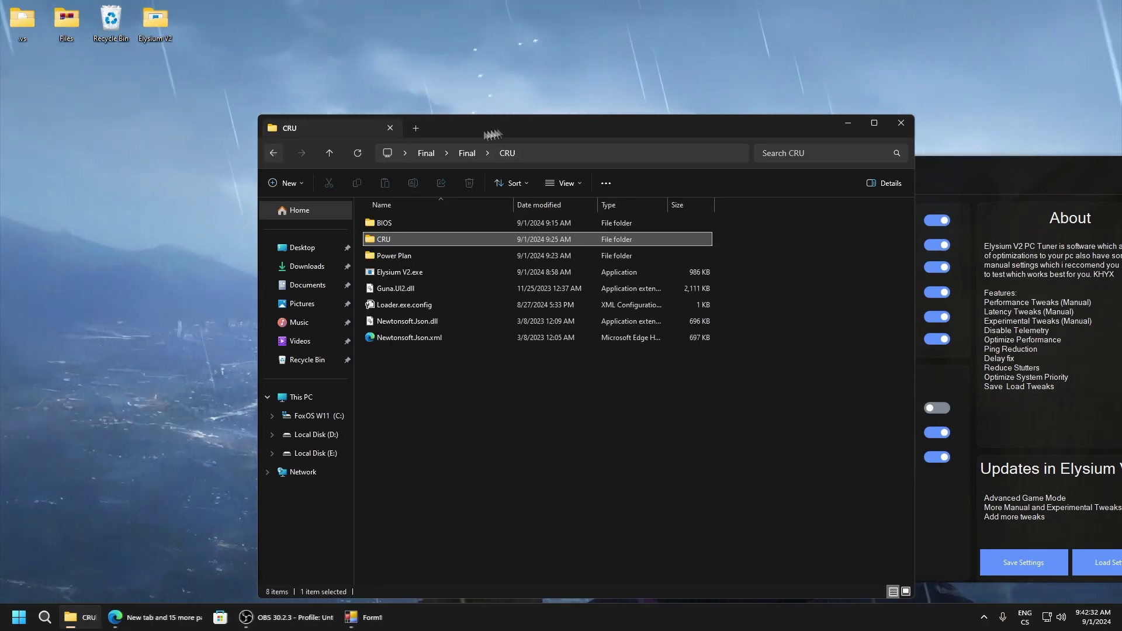
- Open the Power Plan folder inside Final and start a Command Prompt
drag(511, 125, 383, 104)
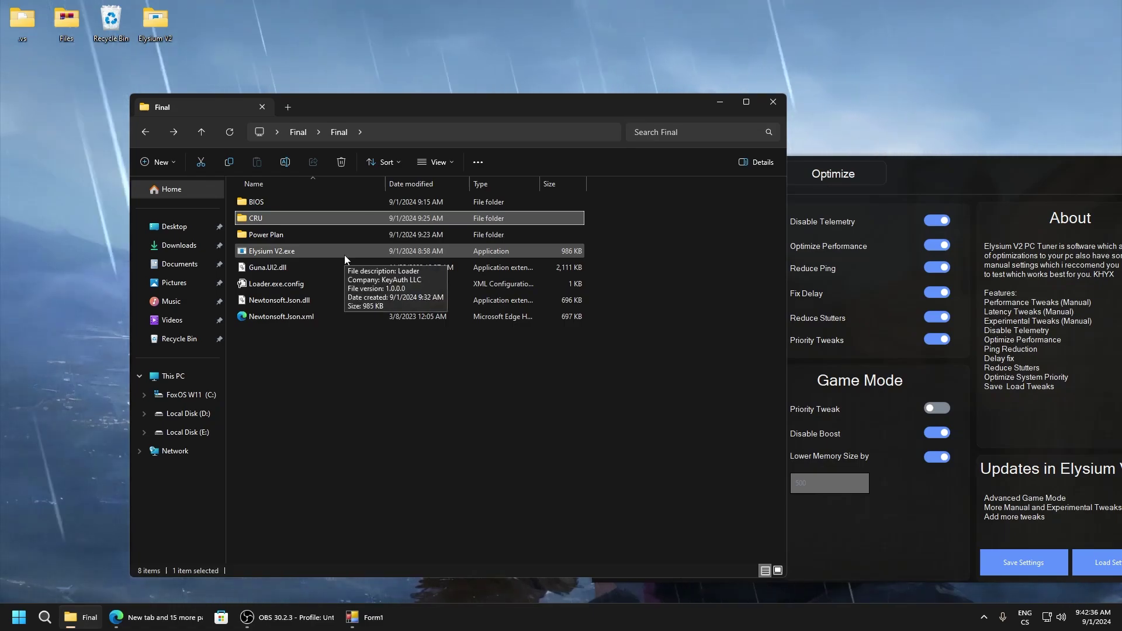
double_click(328, 234)
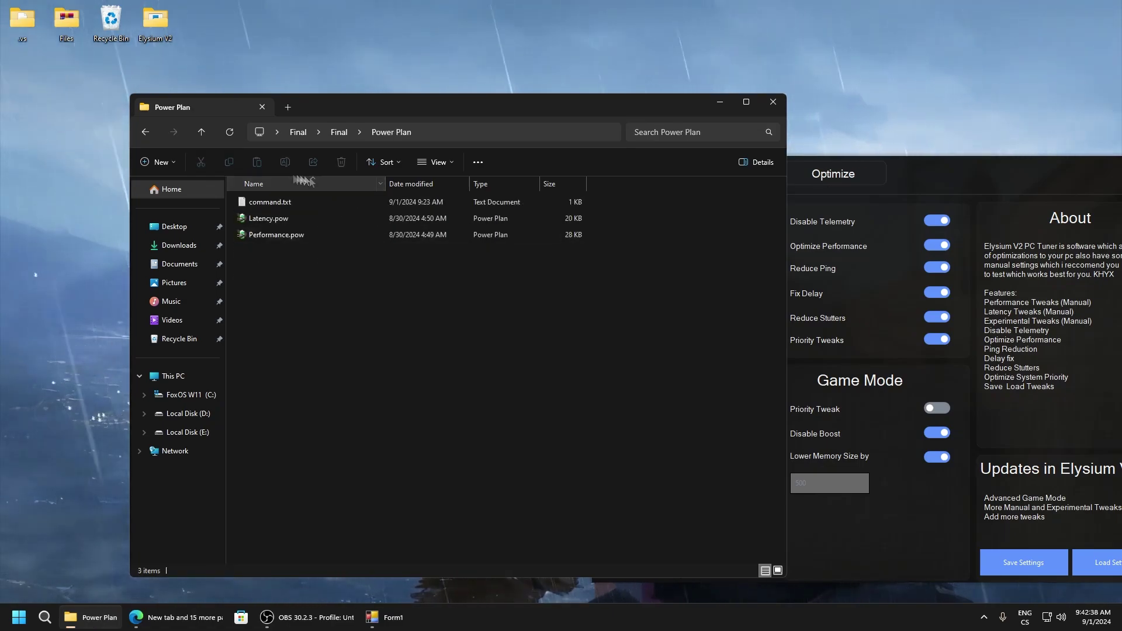
drag(339, 108, 549, 99)
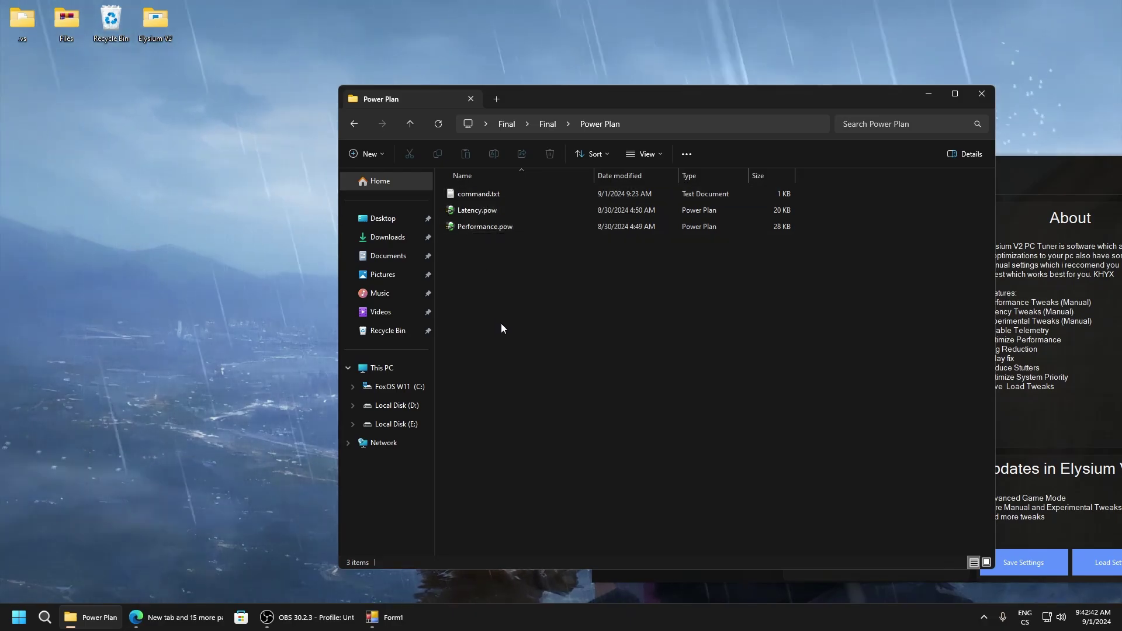
key(super+r)
text(cmd)
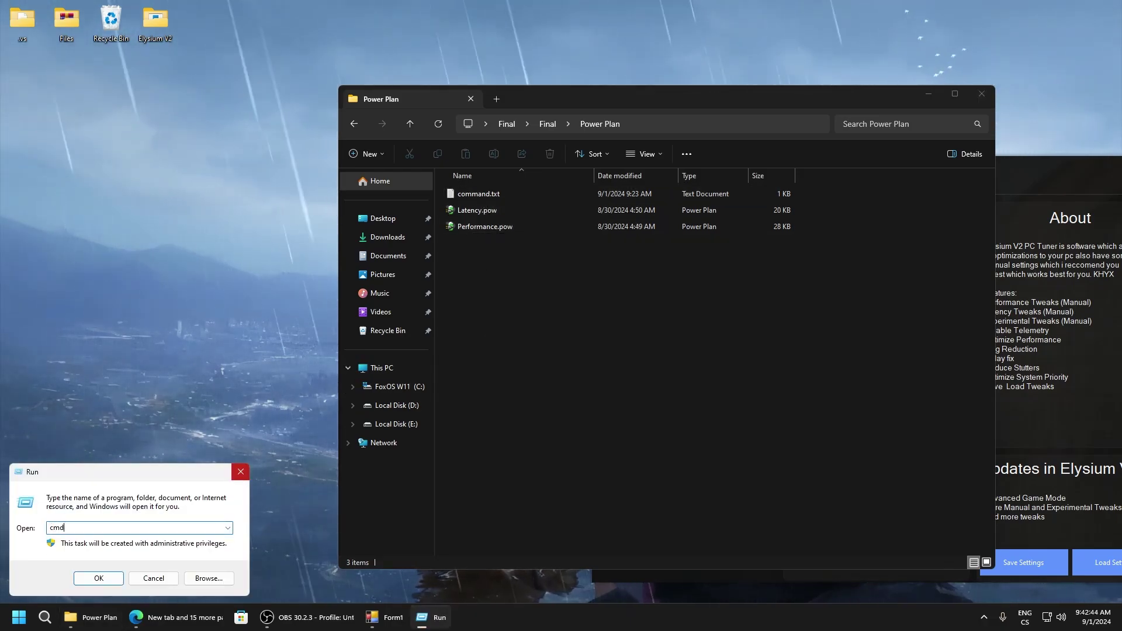
key(Return)
- Import the Latency.pow power plan in the Command Prompt, using the powercfg -import command from command.txt and the file's path
click(744, 461)
double_click(467, 194)
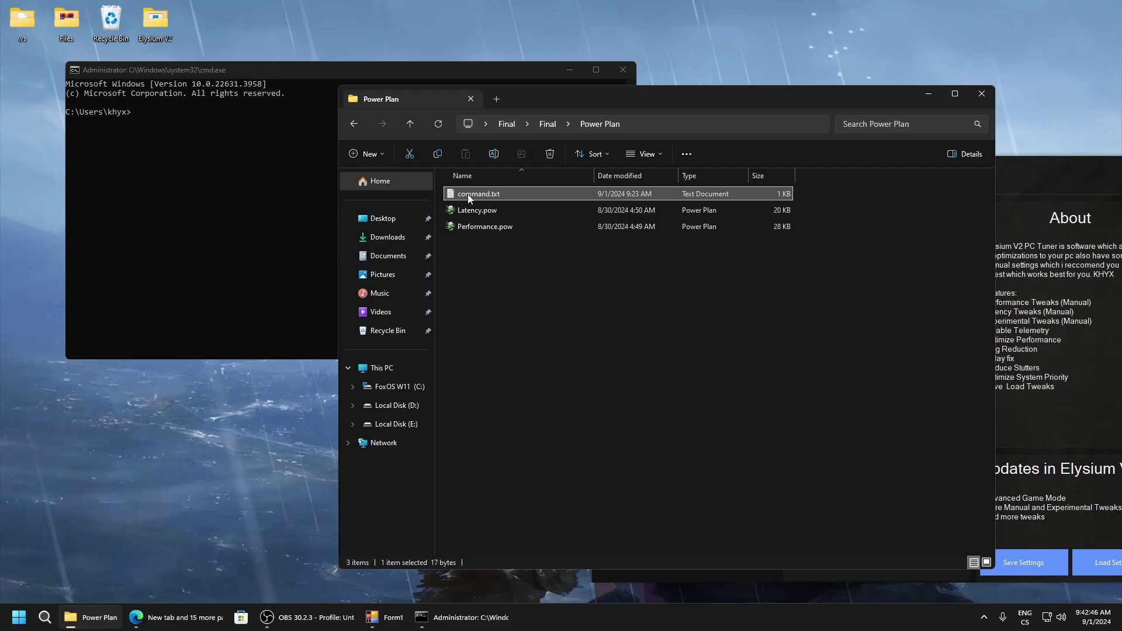
click(203, 84)
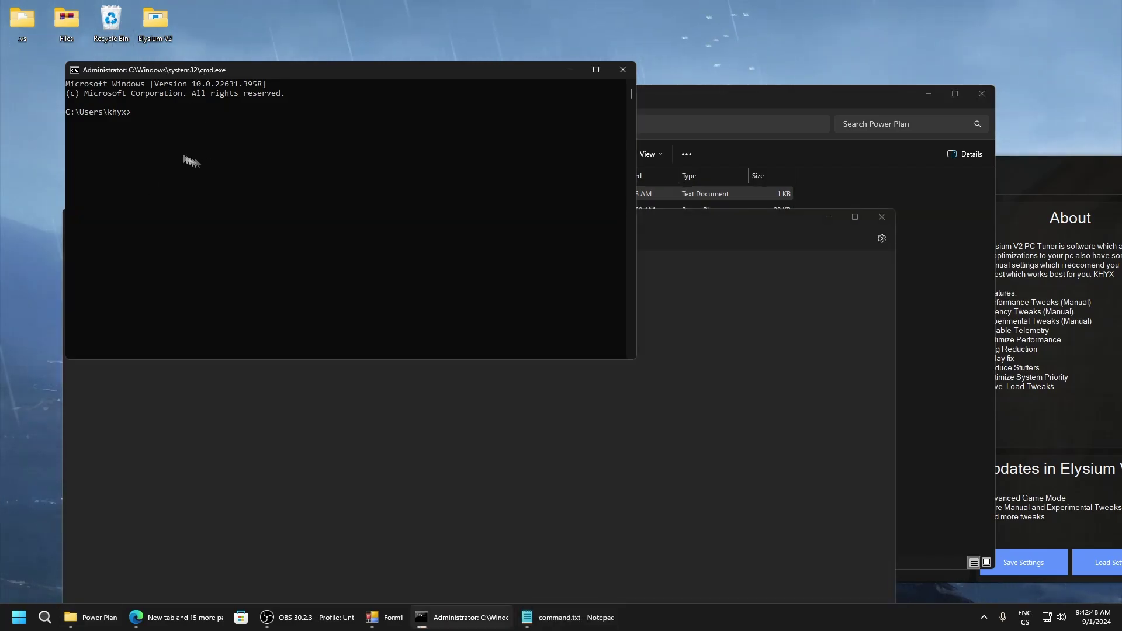
click(759, 152)
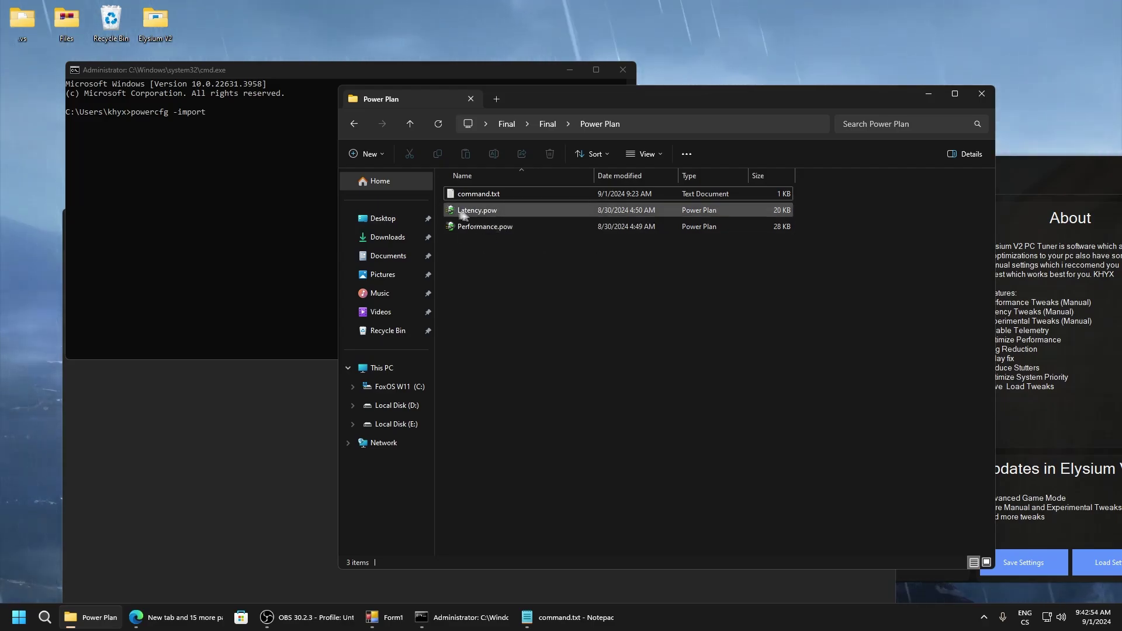
drag(477, 211, 293, 166)
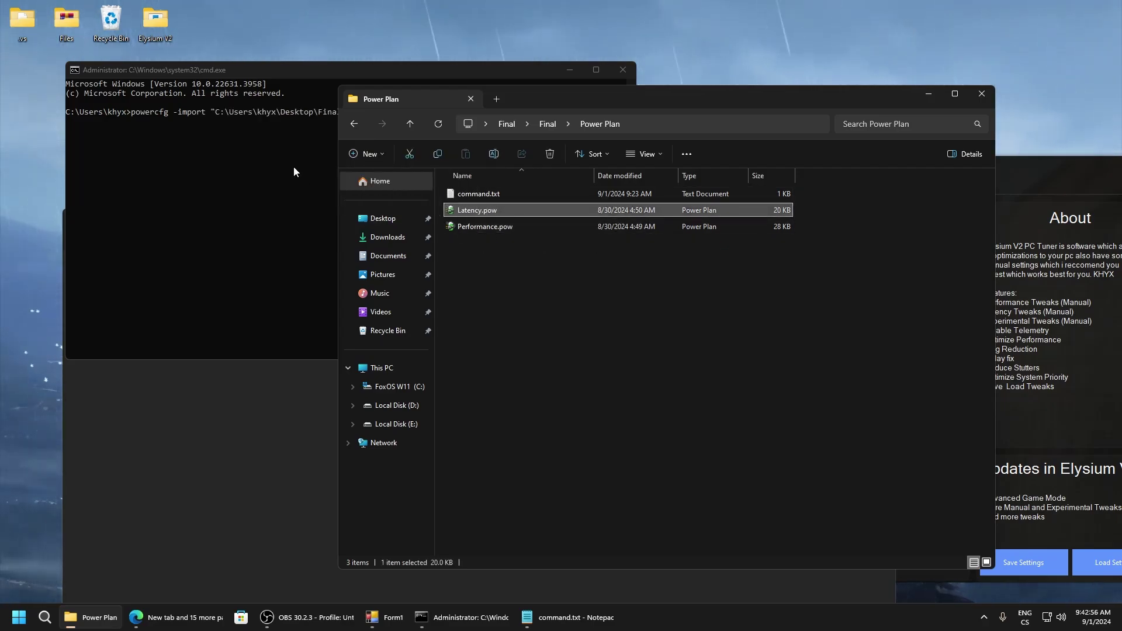
click(271, 69)
key(Return)
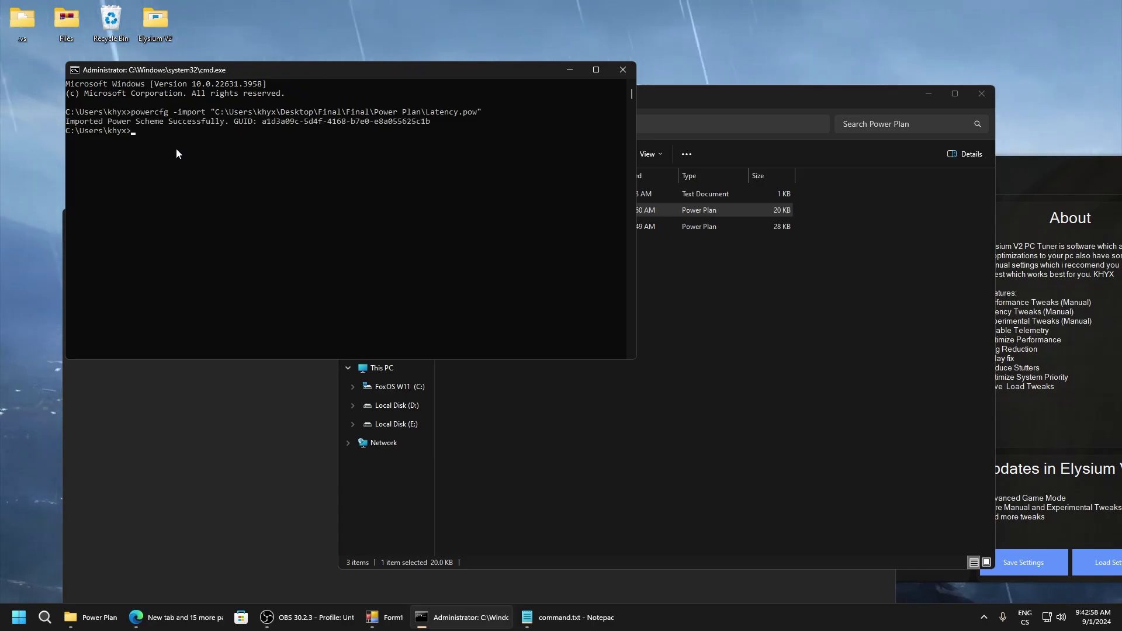
- Open Power Options in Control Panel and check the list of plans for the imported Elysium V2 plan
key(super+r)
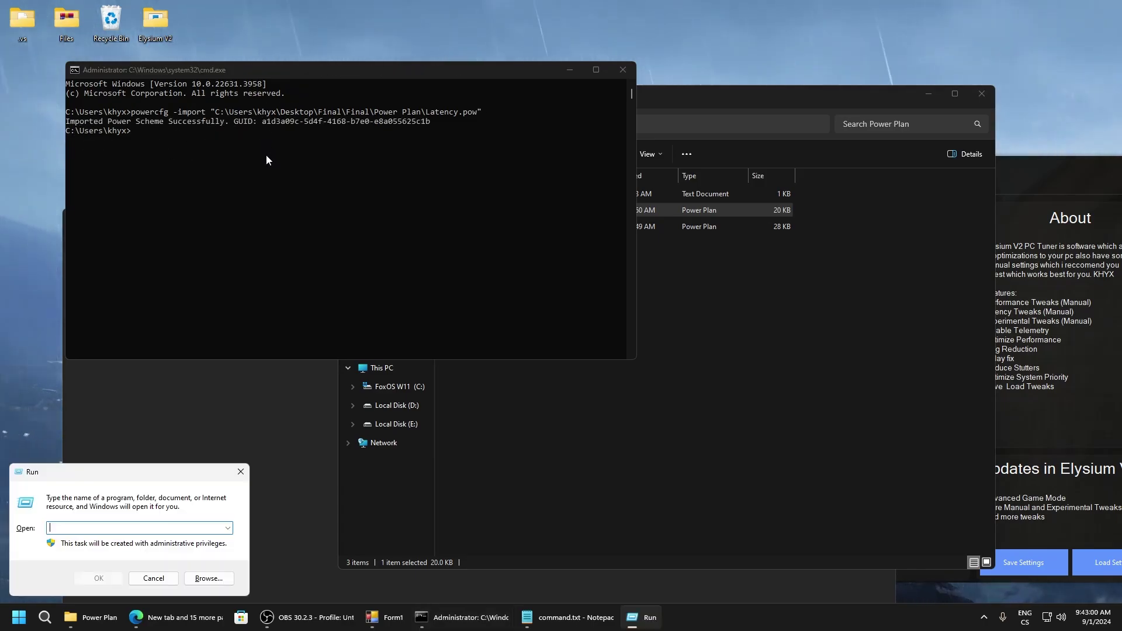
text(powercfg.cpl)
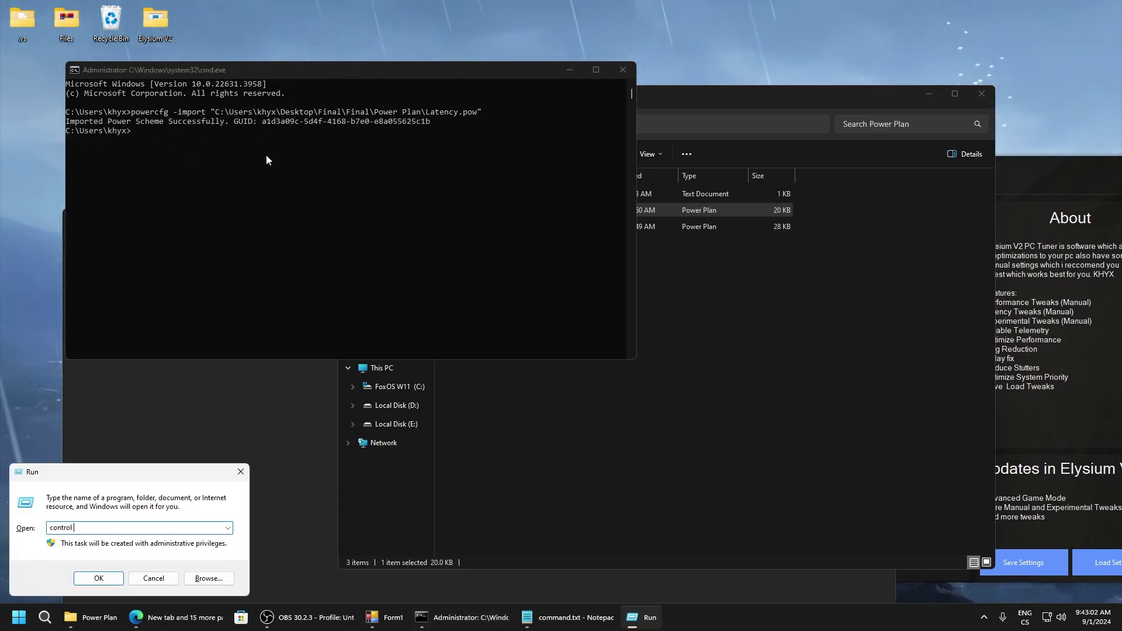
key(Return)
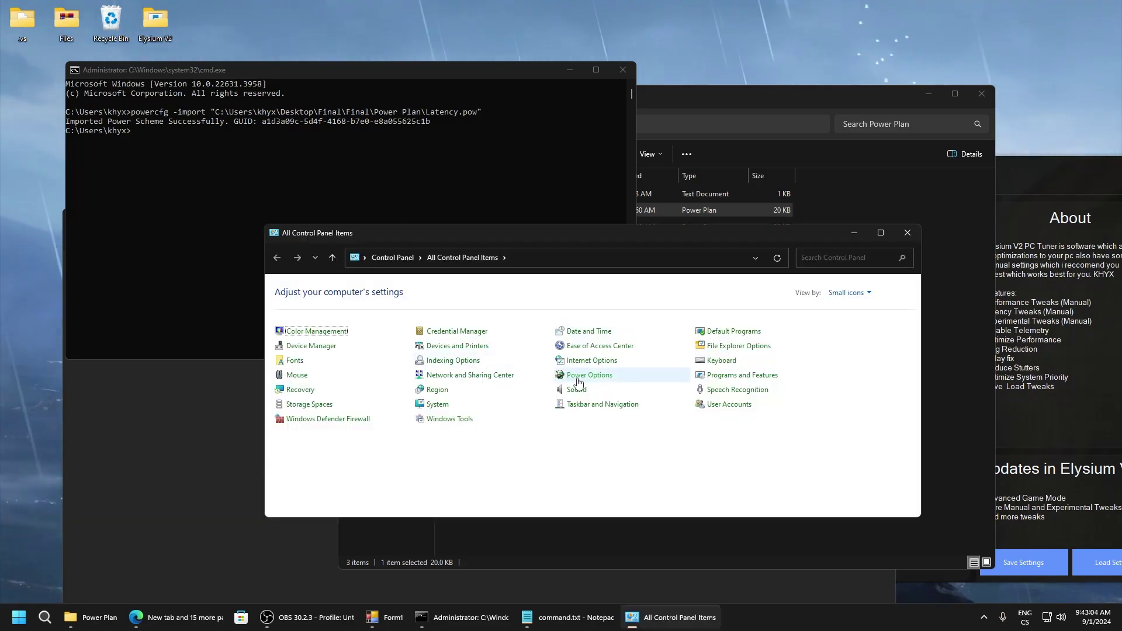
click(589, 375)
scroll(404, 360, down, 3)
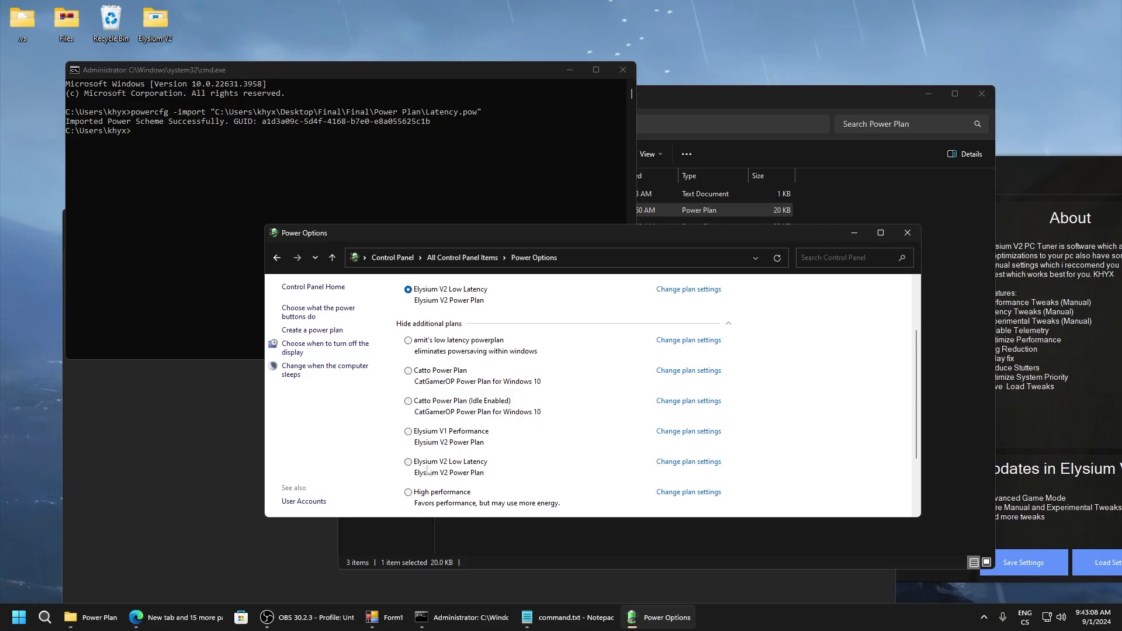
- Close the Power Options, Command Prompt and Power Plan folder windows and return to the Elysium tuner
click(907, 232)
click(623, 70)
click(982, 93)
click(882, 158)
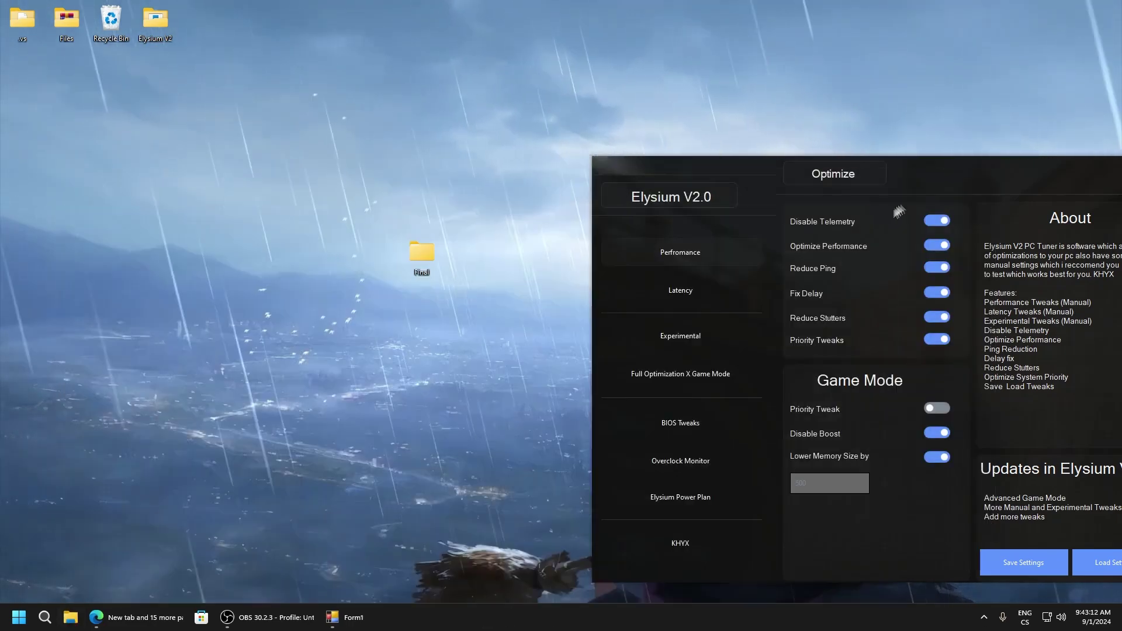